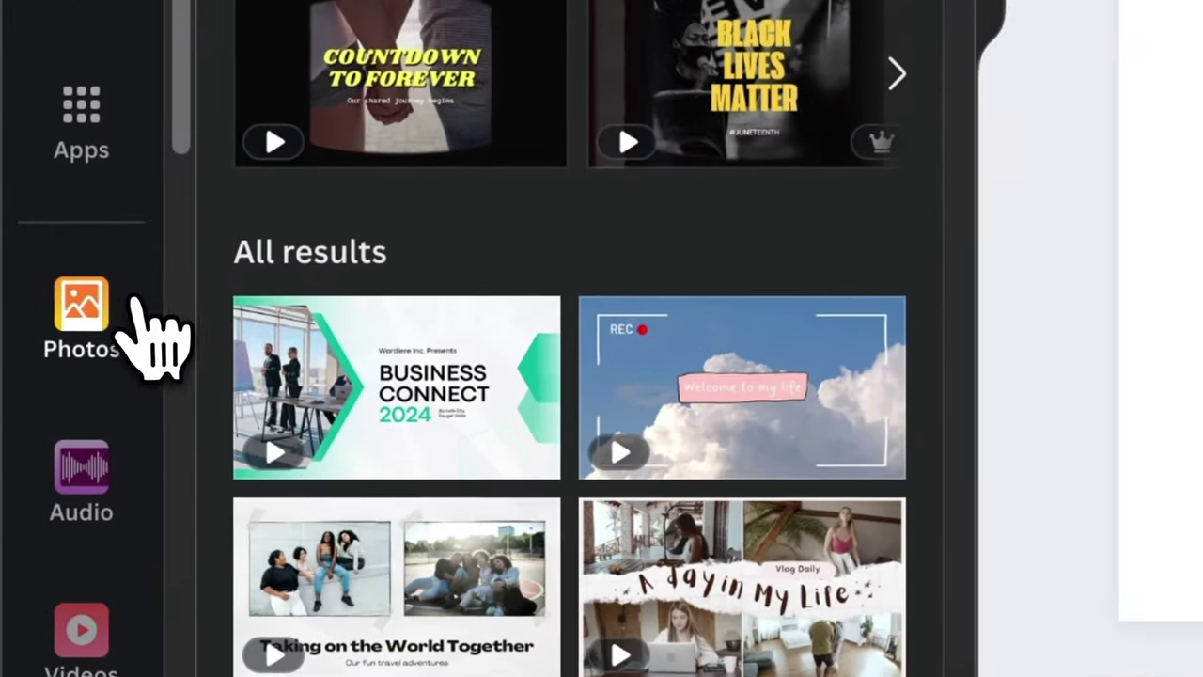
Search the photos for "cookie" and add the round chocolate chip cookie cutout to the page
left_click(105, 340)
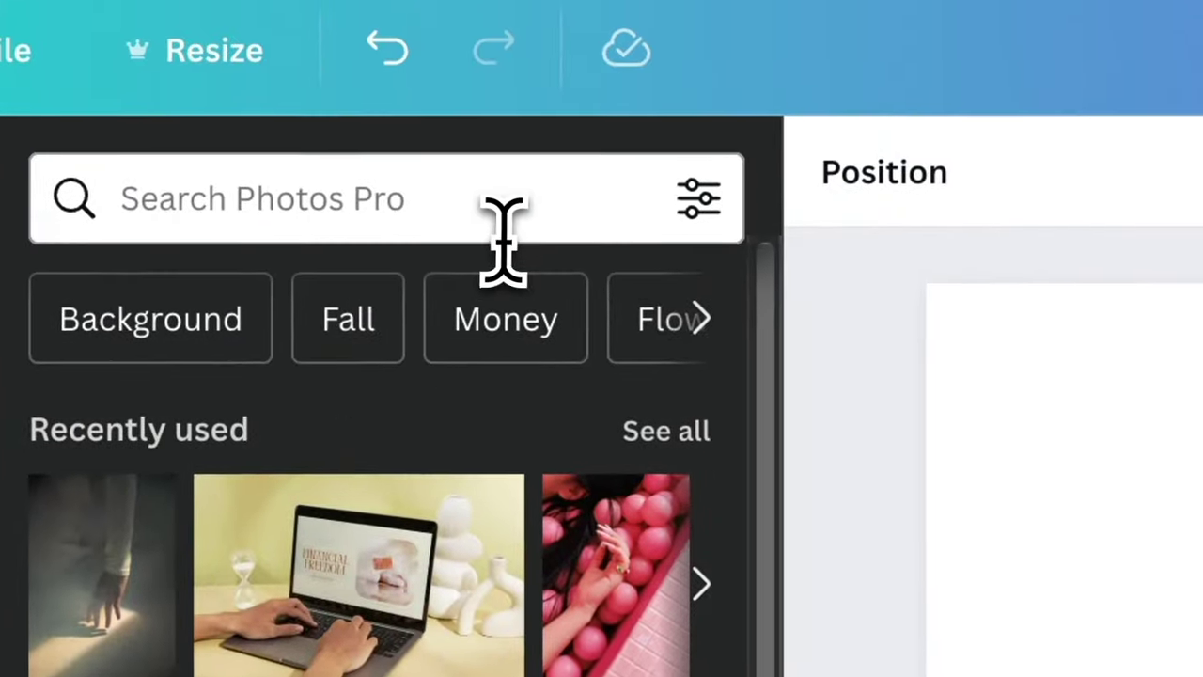
left_click(505, 241)
type("cookie")
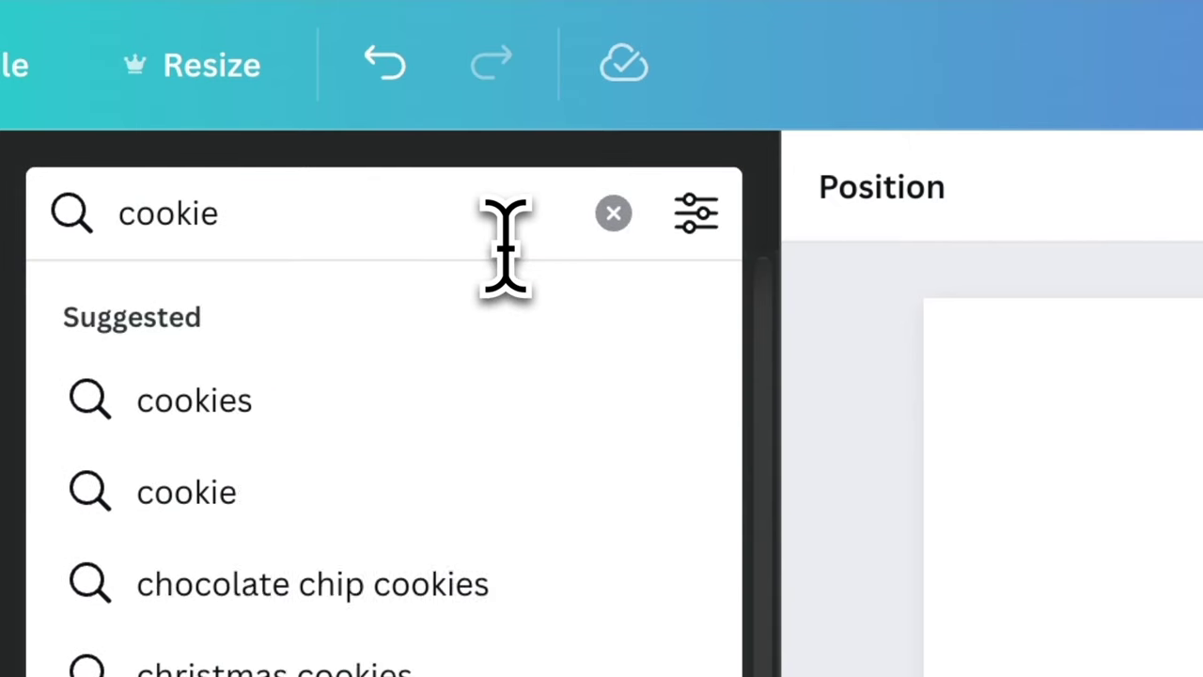
left_click(524, 493)
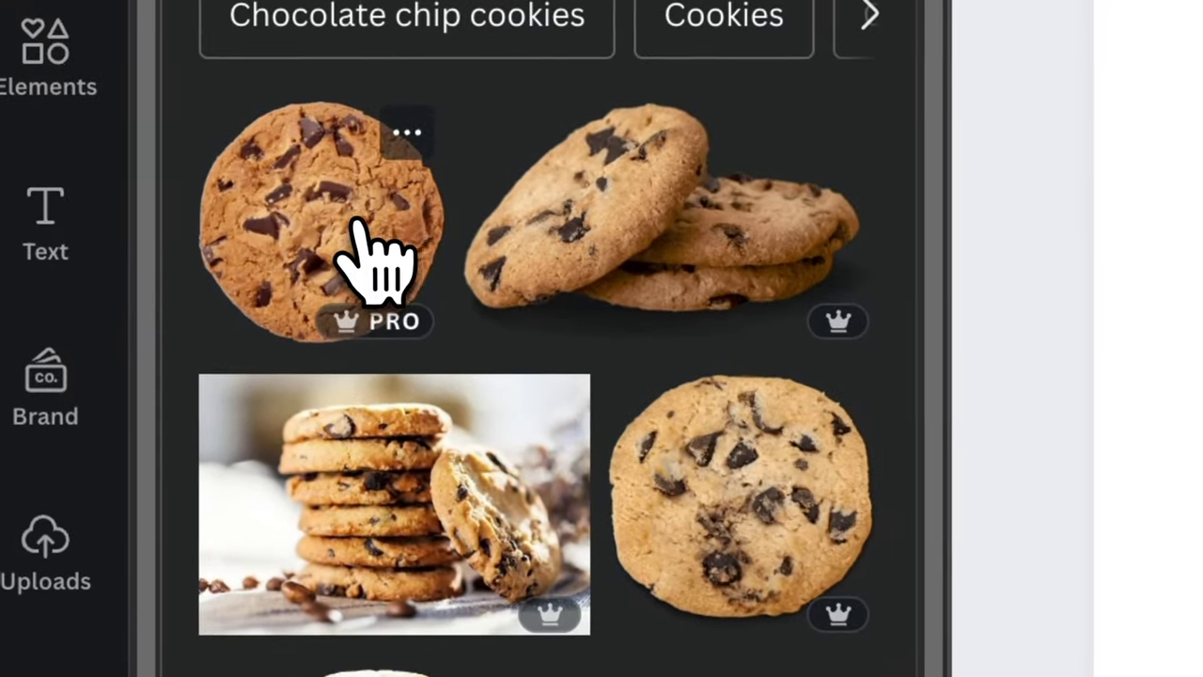
left_click(380, 226)
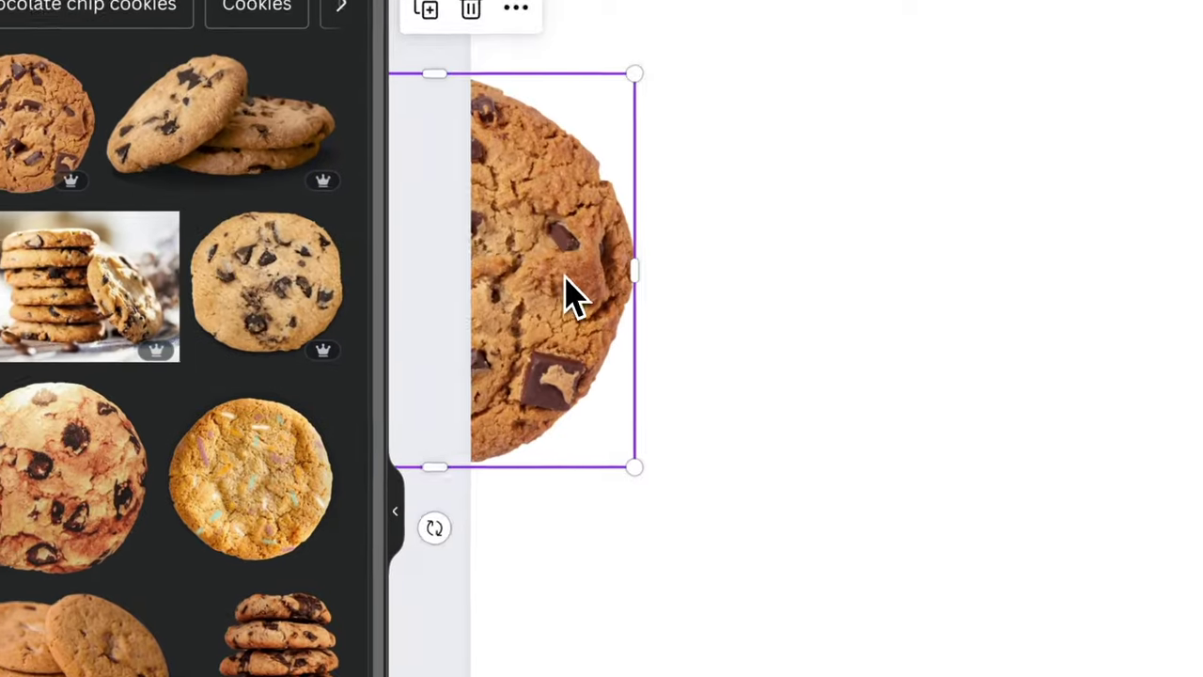
Move the cookie photo to the middle of the page and enlarge it
left_click_drag(575, 297, 802, 322)
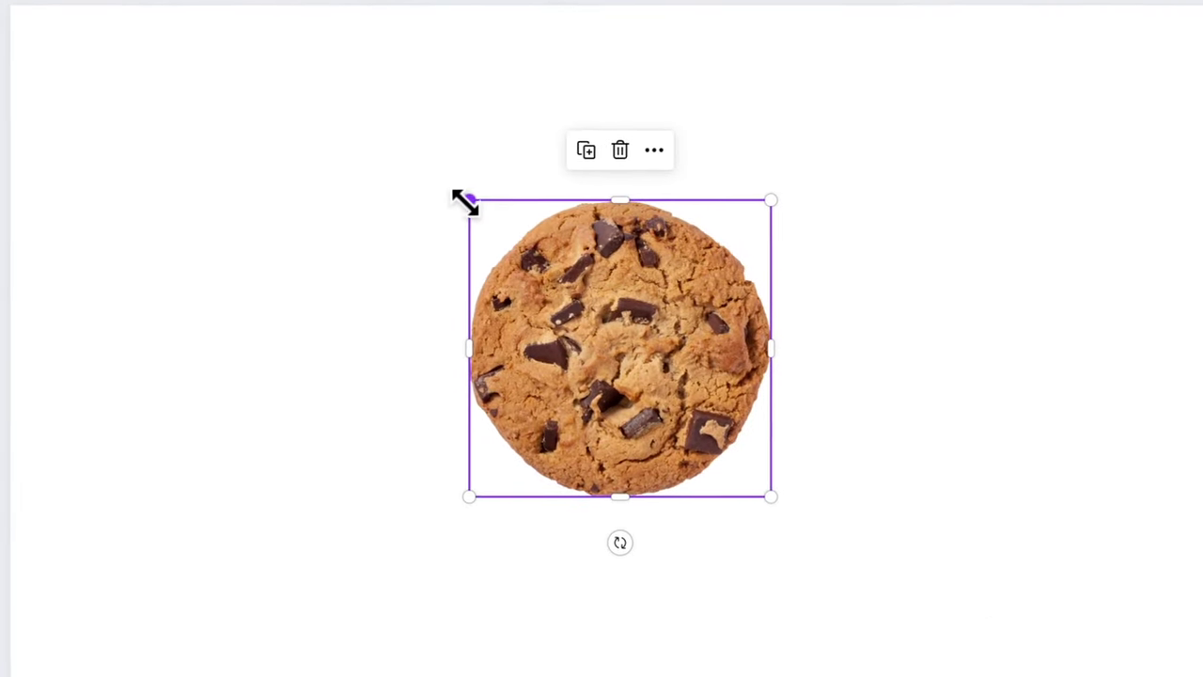
left_click_drag(633, 220, 587, 186)
left_click_drag(398, 148, 361, 122)
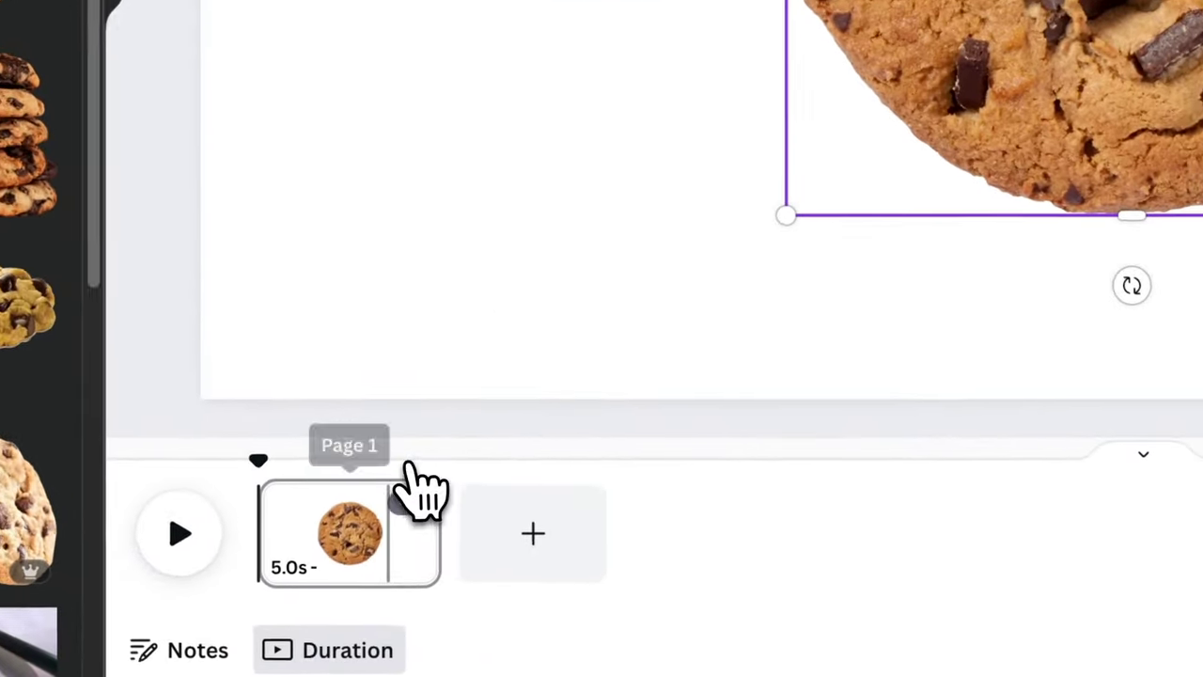
Duplicate the cookie page and select the copy in the timeline
mouse_move(423, 605)
left_click(407, 495)
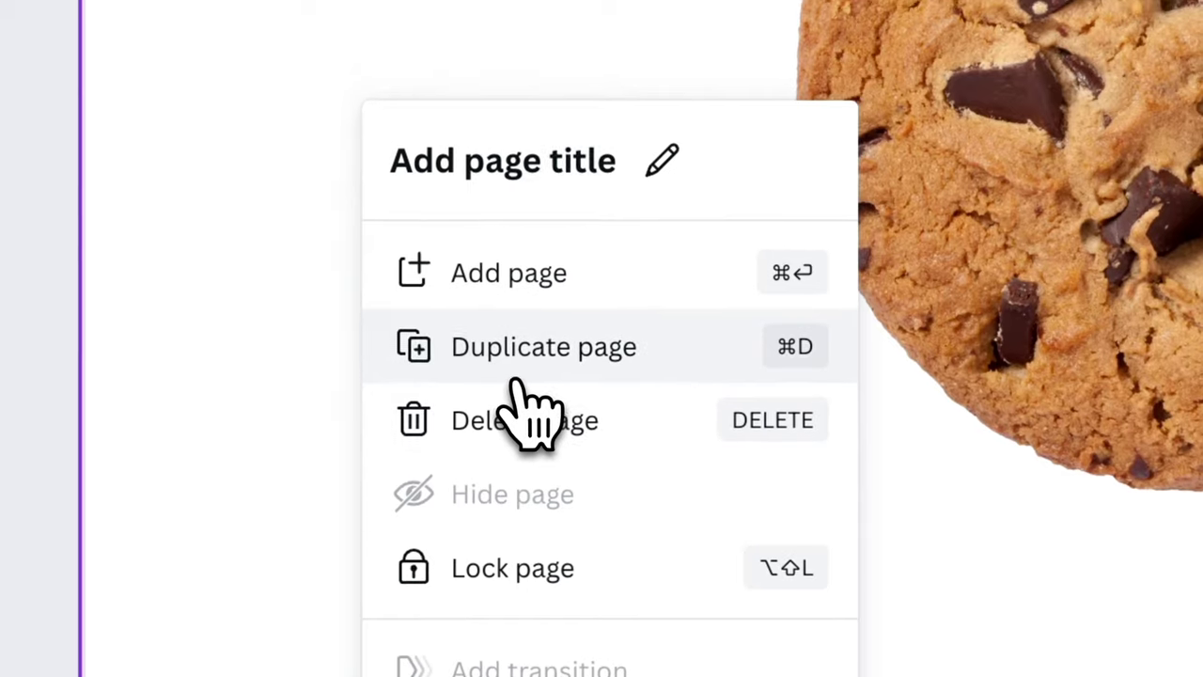
left_click(564, 75)
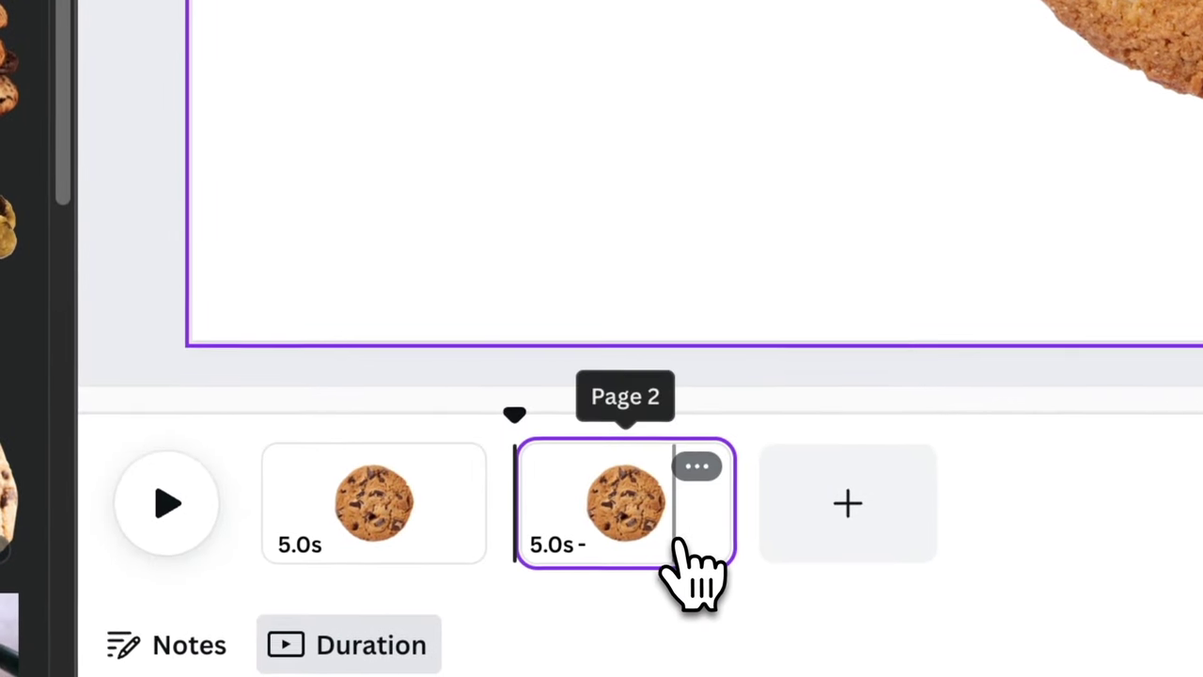
left_click(673, 537)
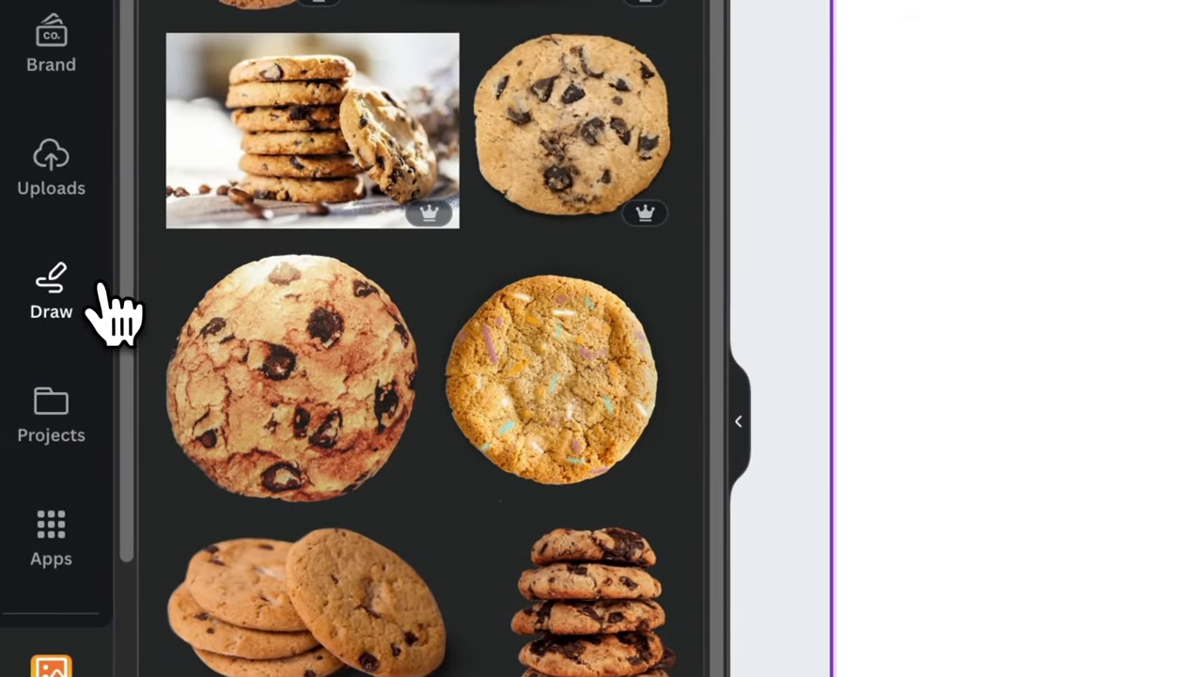
Set the drawing pen to weight 100 and the white document color
left_click(106, 286)
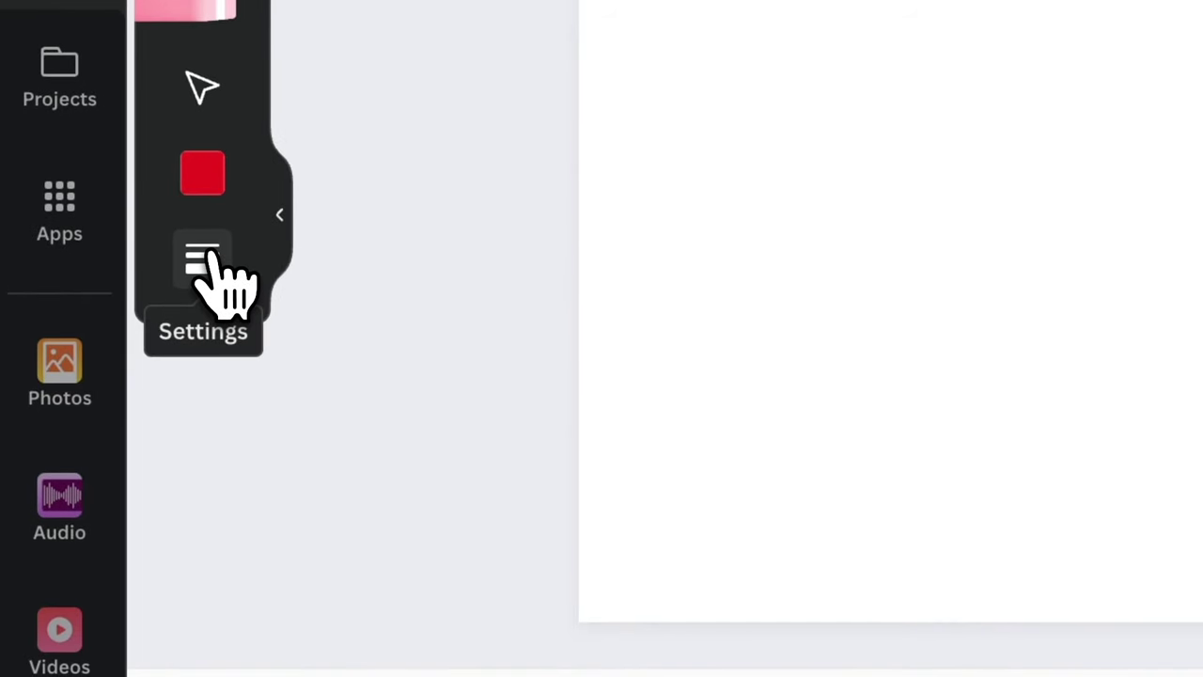
left_click(203, 261)
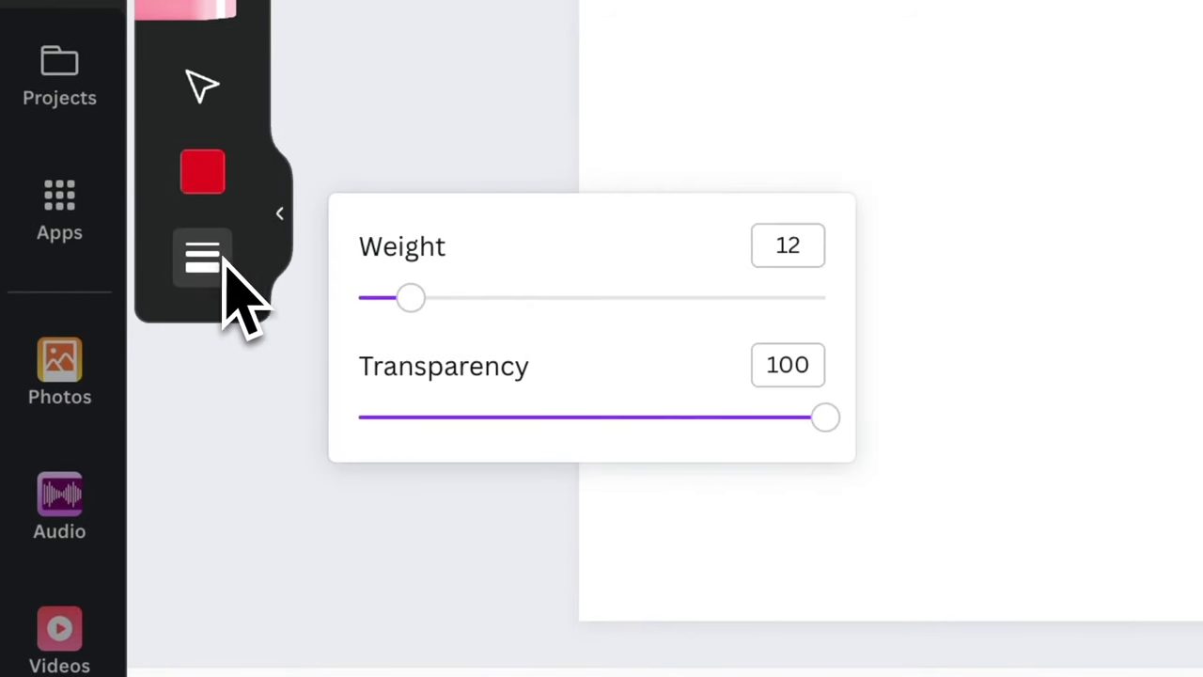
left_click_drag(411, 295, 846, 348)
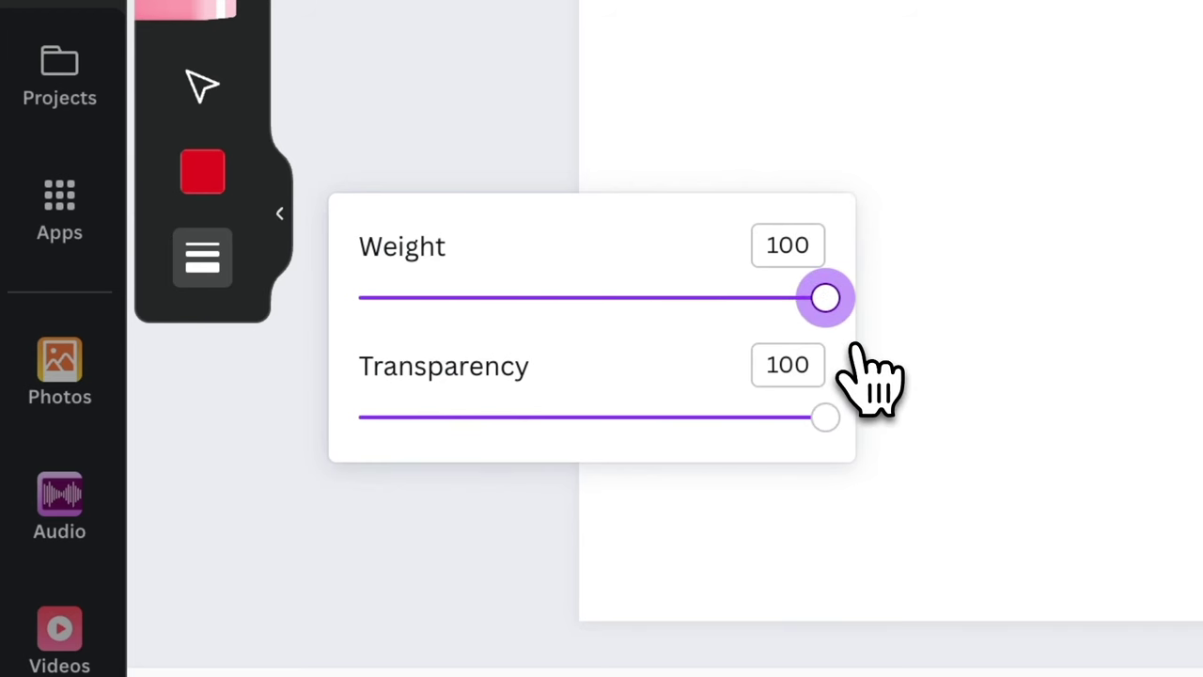
left_click(229, 179)
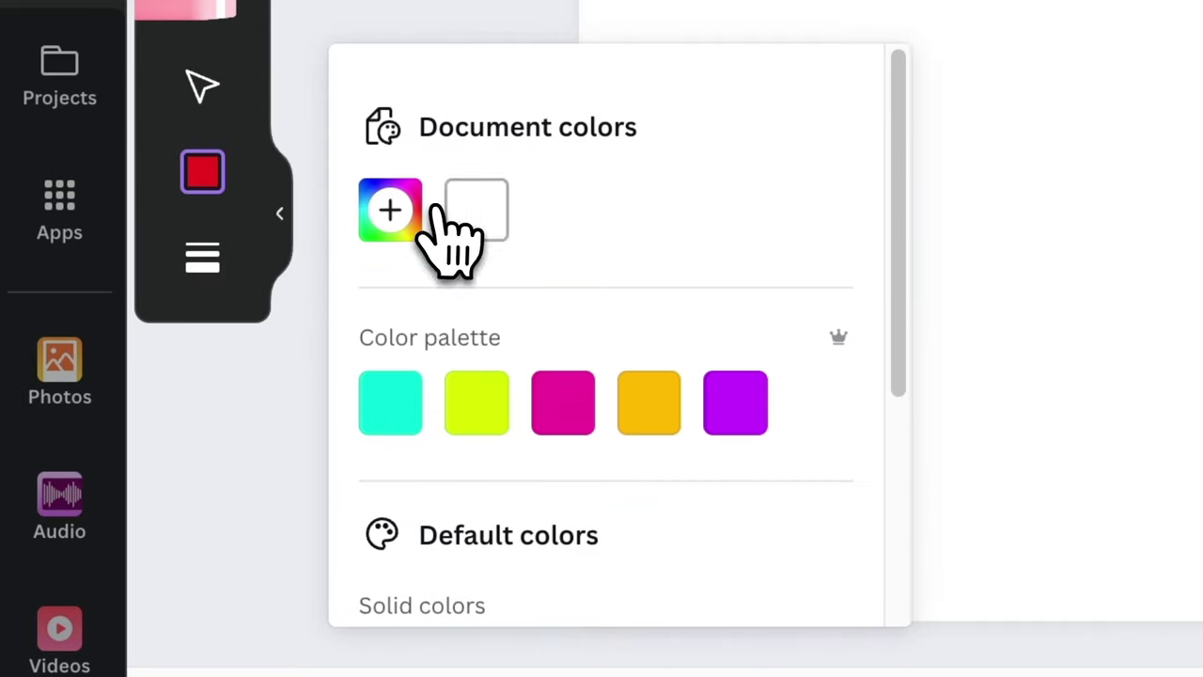
left_click(469, 223)
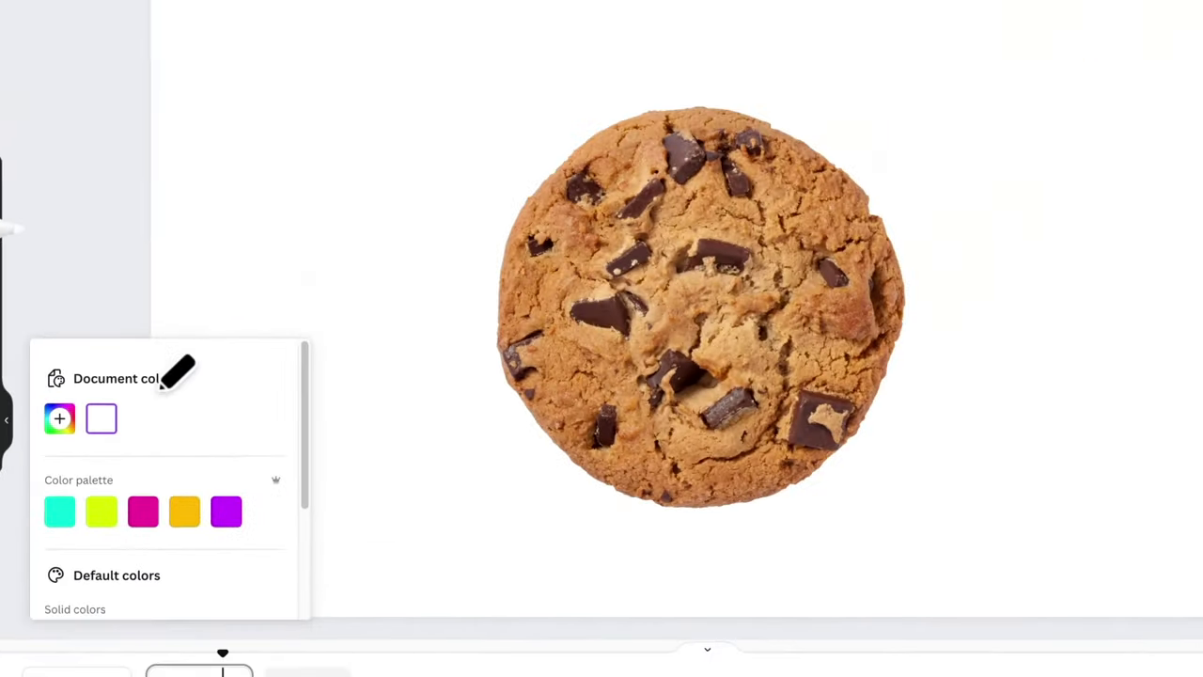
Paint a white bite over the second page's cookie, duplicate that page and paint another bite along the copy's right-hand edge
left_click_drag(682, 150, 677, 184)
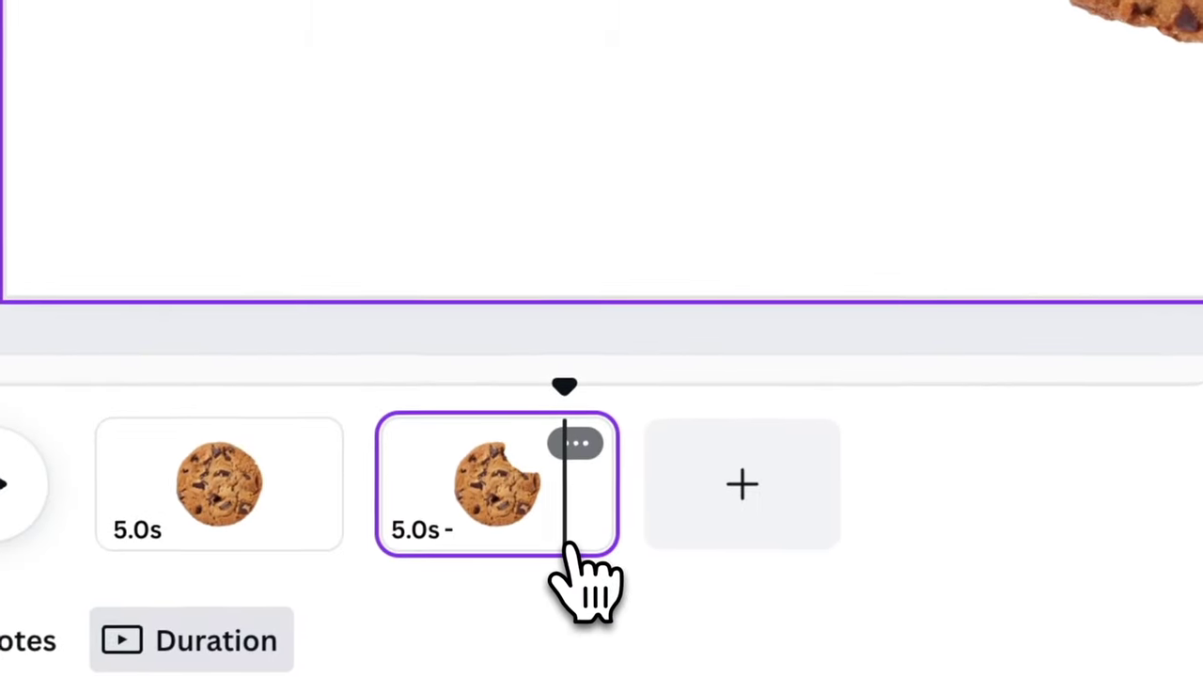
key("ctrl+d")
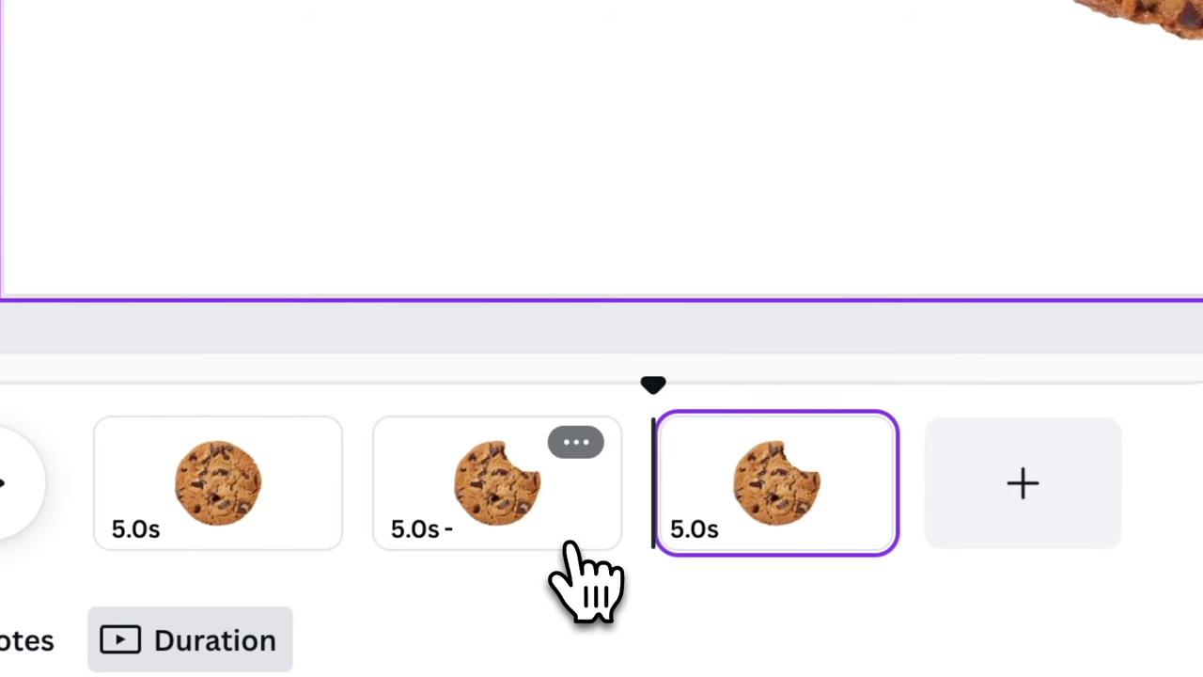
left_click_drag(648, 348, 661, 325)
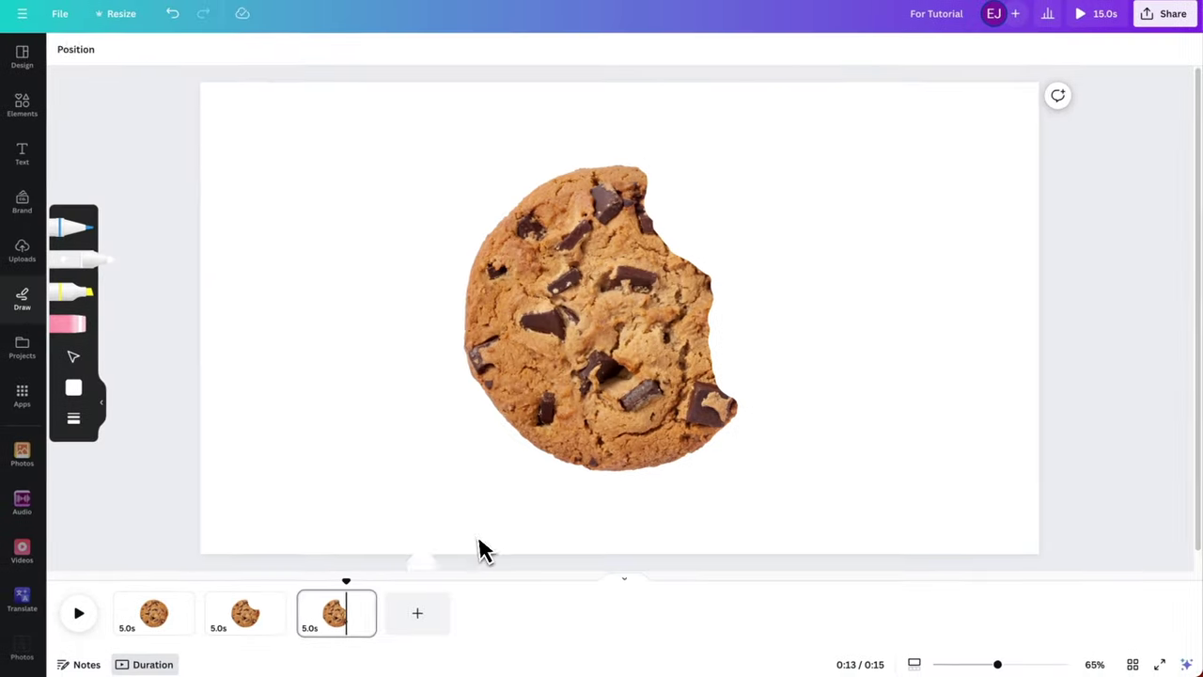
Duplicate the newest page three times, painting out one more white bite from the cookie's edge on each copy
key("ctrl+d")
mouse_move(738, 411)
left_mouse_down()
mouse_move(668, 425)
mouse_move(670, 370)
left_mouse_up()
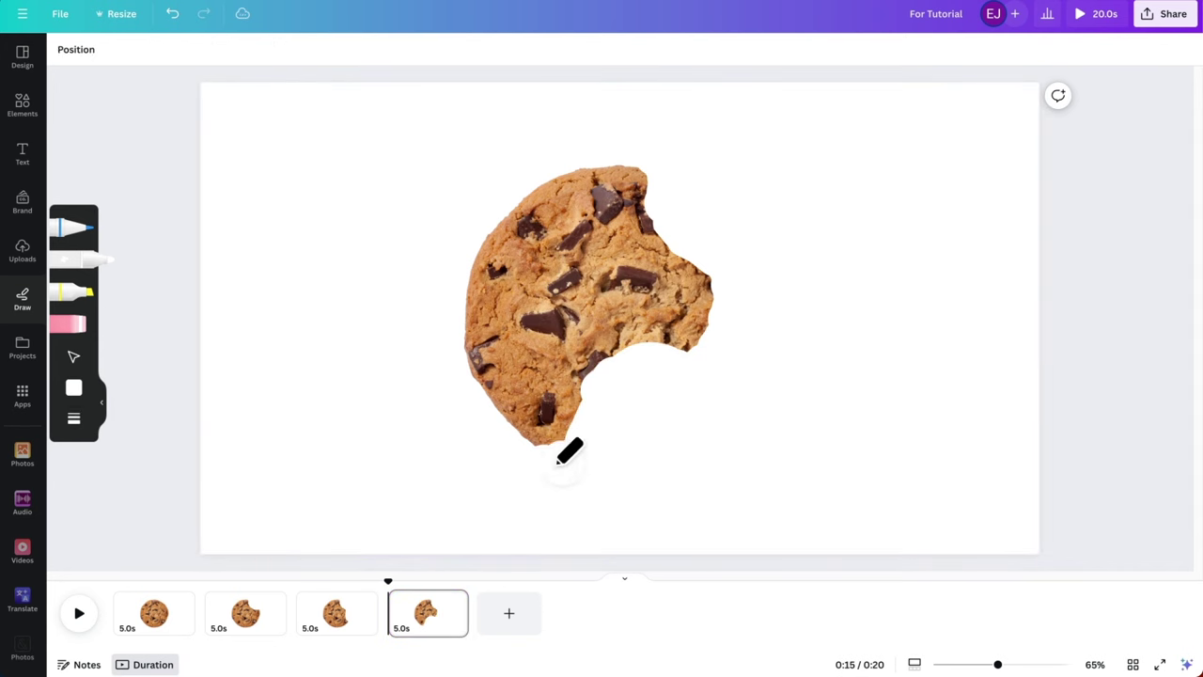
key("ctrl+d")
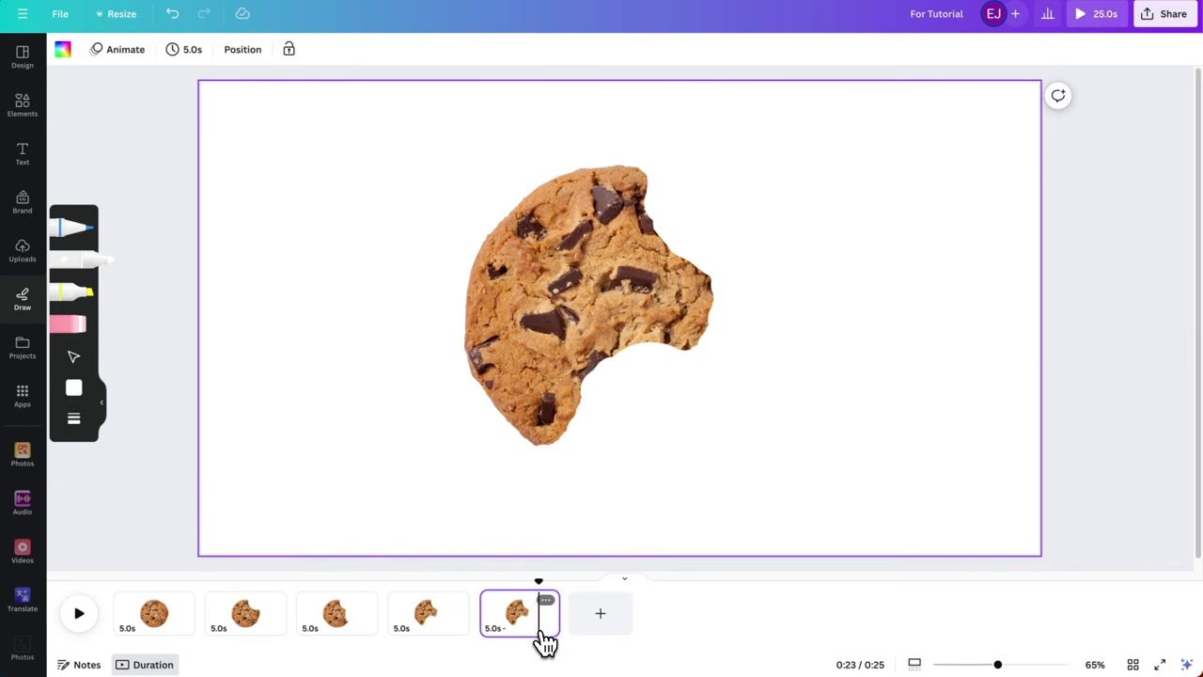
left_click_drag(474, 294, 508, 330)
left_click(526, 639)
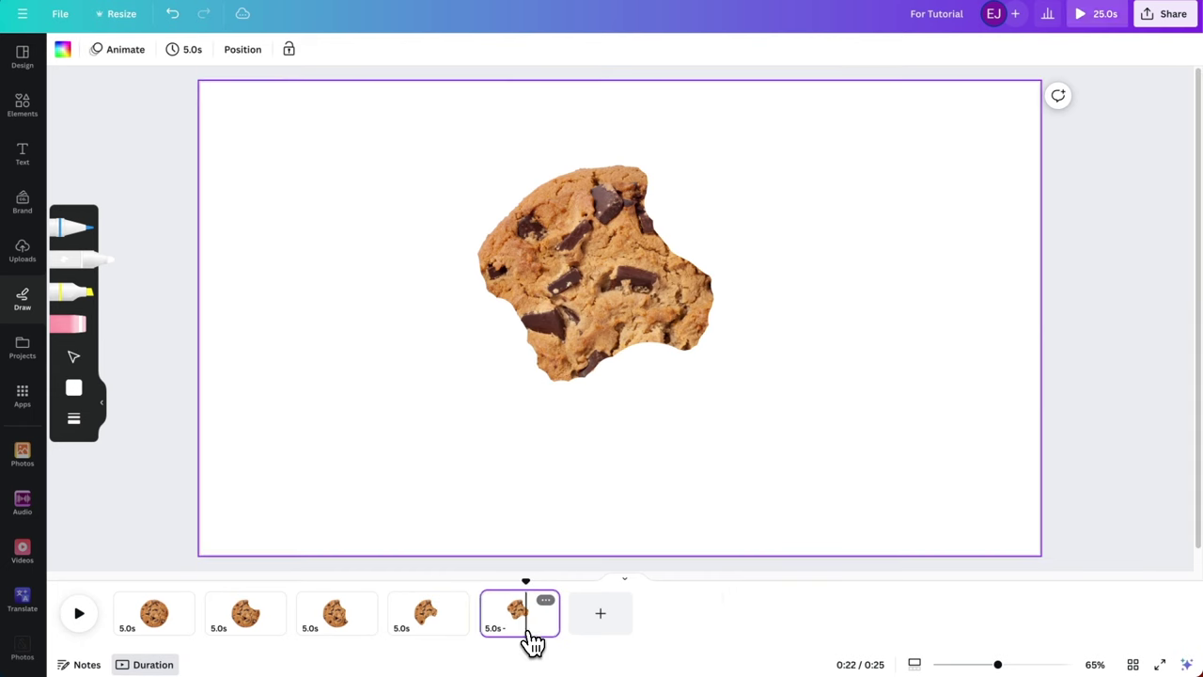
key("ctrl+d")
mouse_move(529, 204)
left_mouse_down()
mouse_move(585, 252)
mouse_move(634, 306)
mouse_move(639, 193)
mouse_move(499, 231)
mouse_move(507, 265)
mouse_move(585, 223)
left_mouse_up()
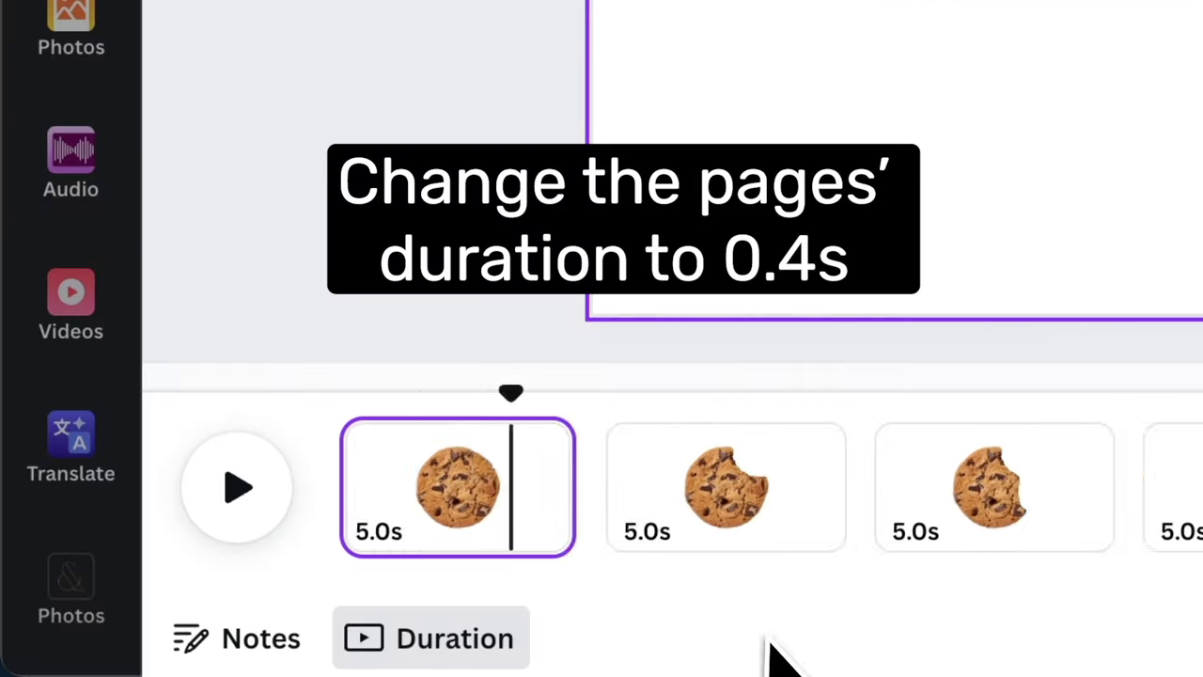
Shorten the first five cookie pages to 0.4 s each in the timeline
left_click_drag(573, 483, 380, 503)
left_click_drag(716, 483, 512, 521)
left_click_drag(904, 515, 669, 507)
left_click_drag(1079, 515, 846, 517)
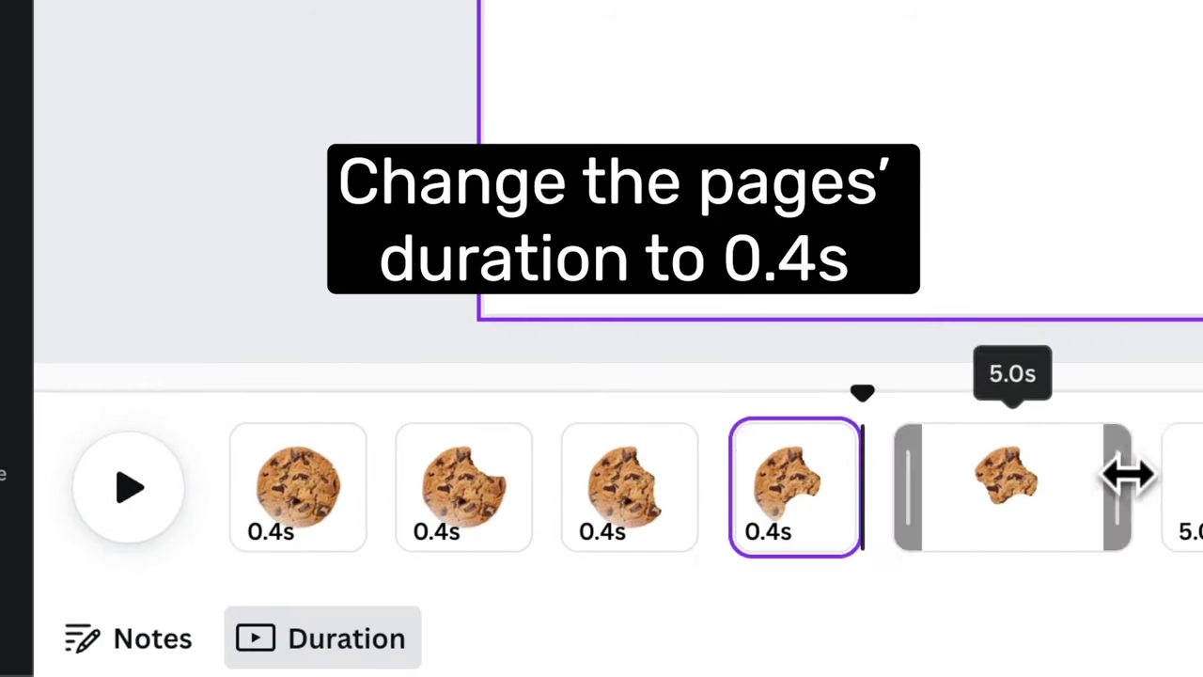
left_click_drag(919, 515, 737, 499)
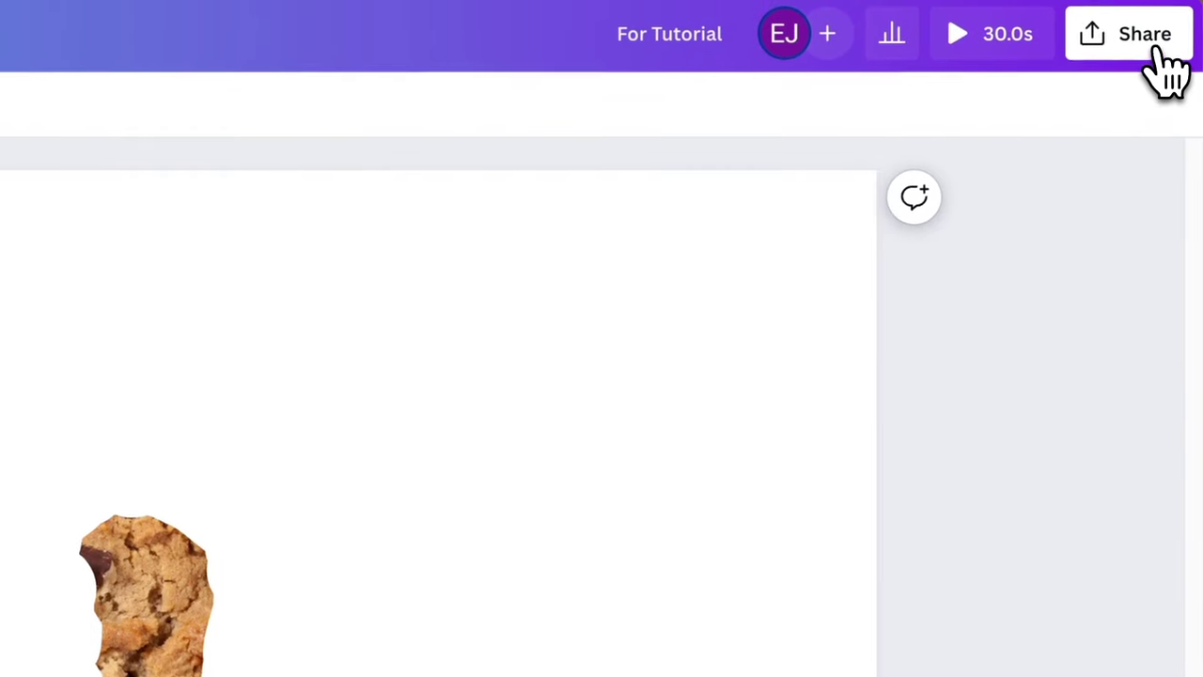
Download all six pages as an MP4 video at 1080p (HD) quality
left_click(1161, 66)
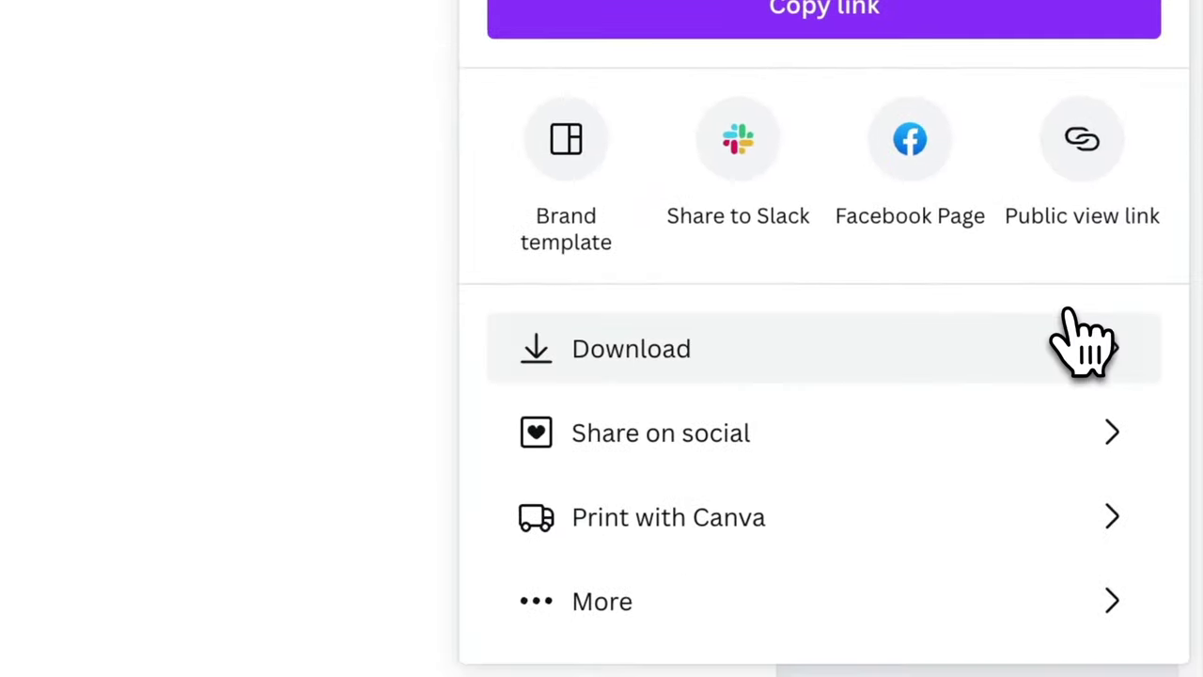
left_click(1081, 336)
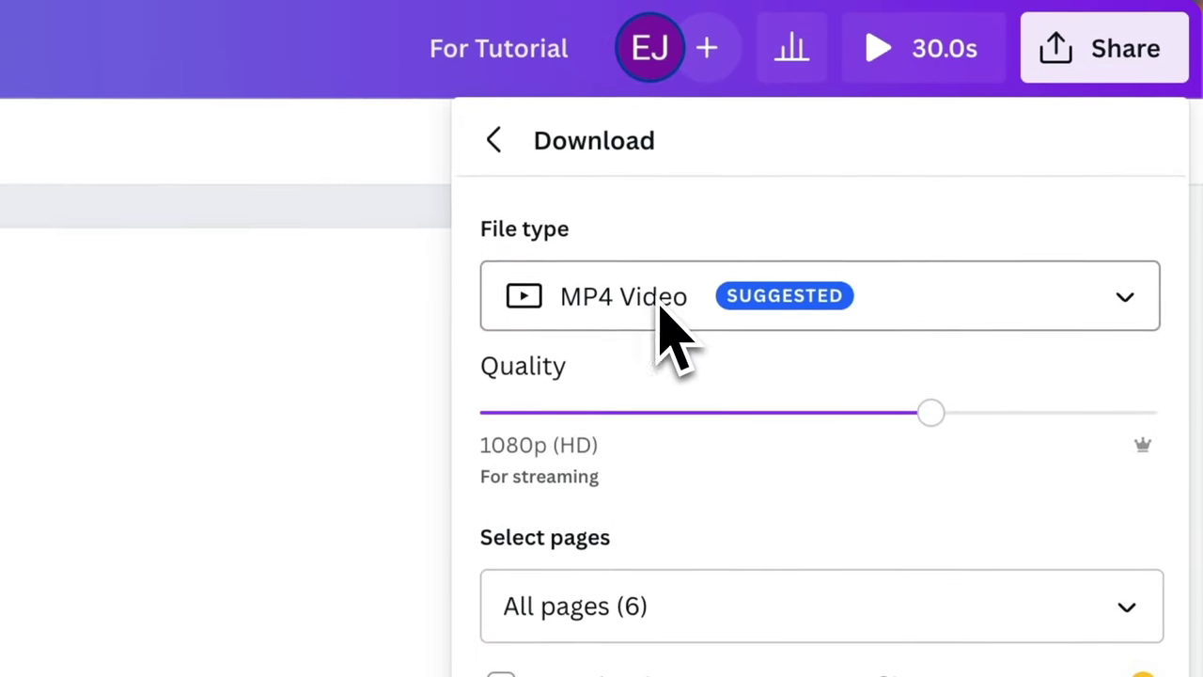
left_click(939, 457)
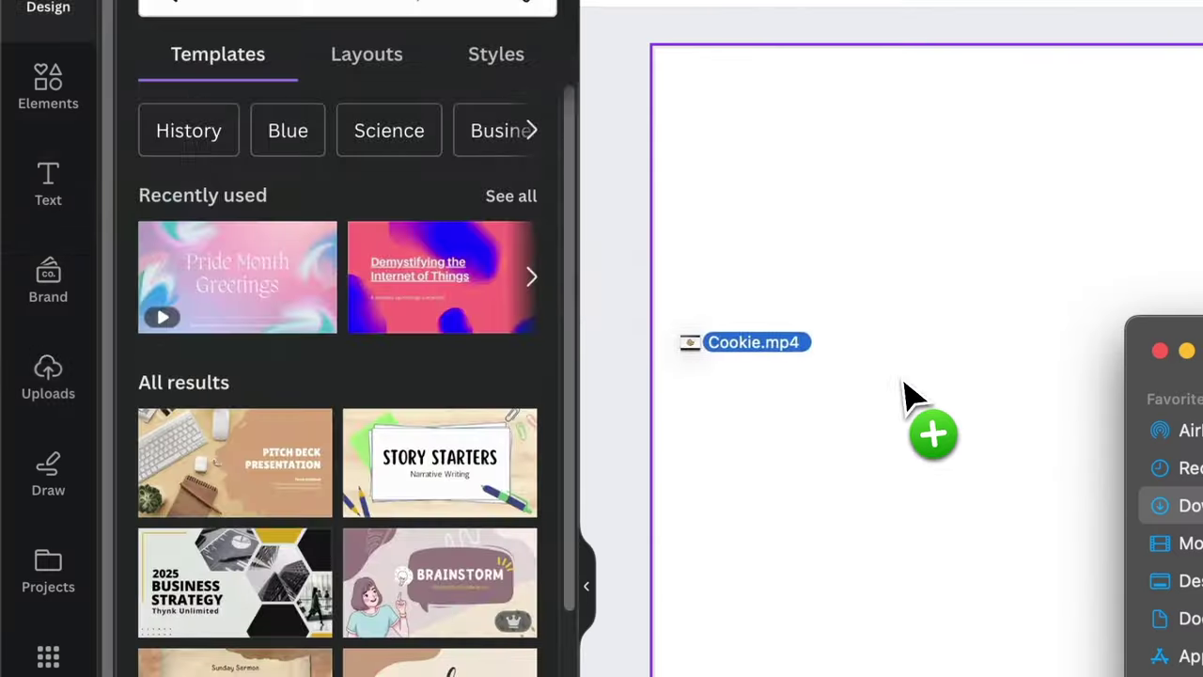
Upload Cookie.mp4 to the new design and remove the background from the placed cookie video
left_click_drag(902, 382, 349, 254)
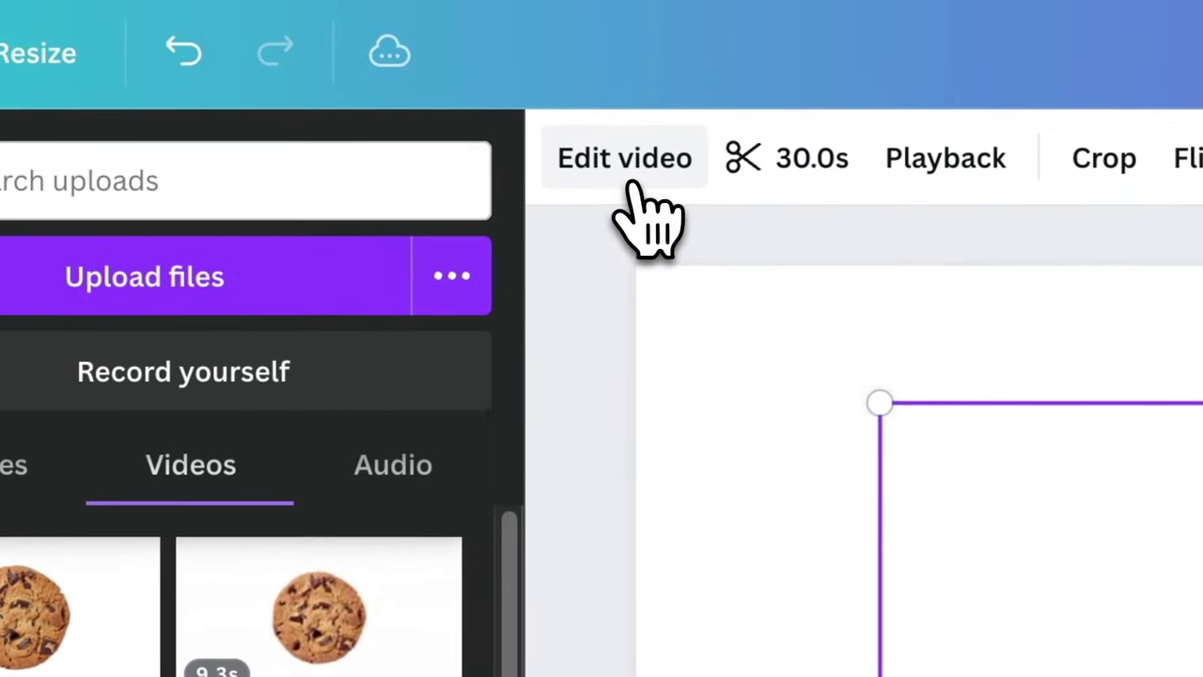
left_click(639, 188)
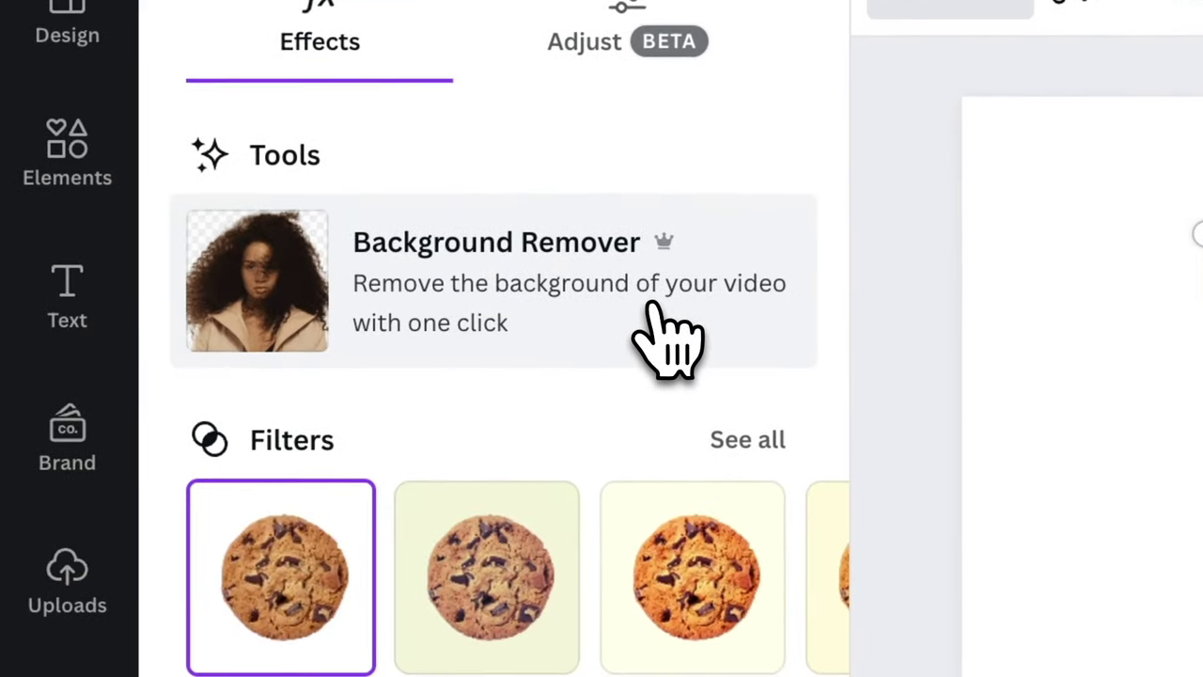
left_click(669, 331)
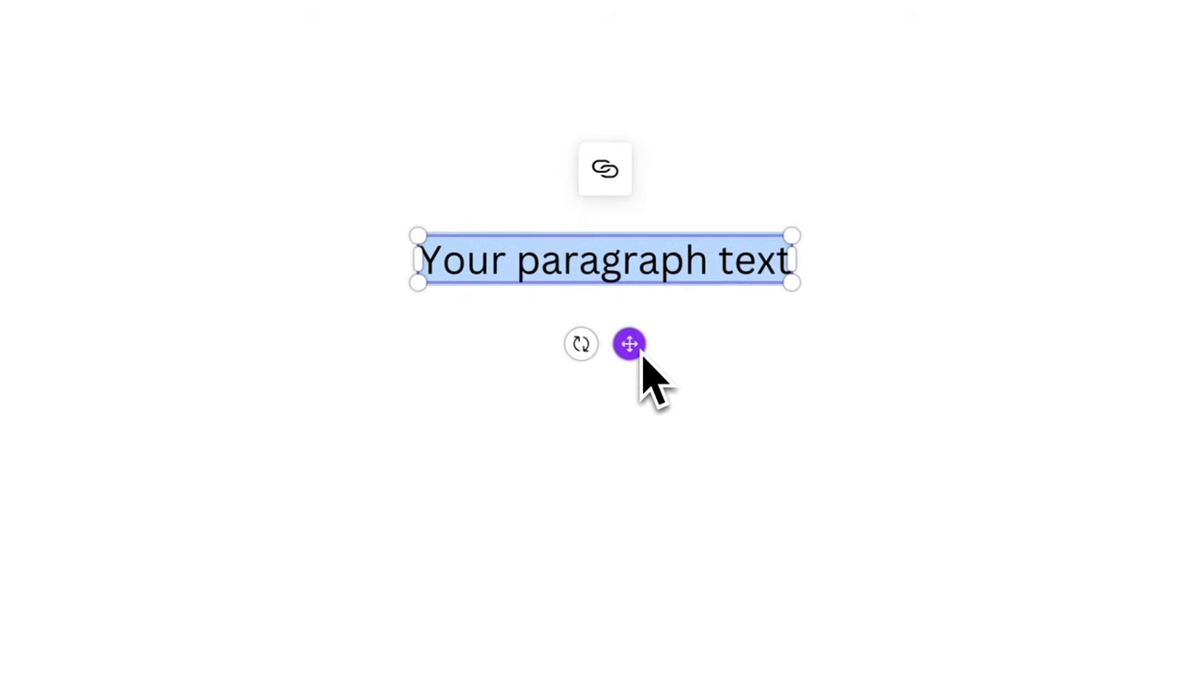
Replace the placeholder paragraph text with "We need a brand name!" and "Magic write?" on a second line
type("We")
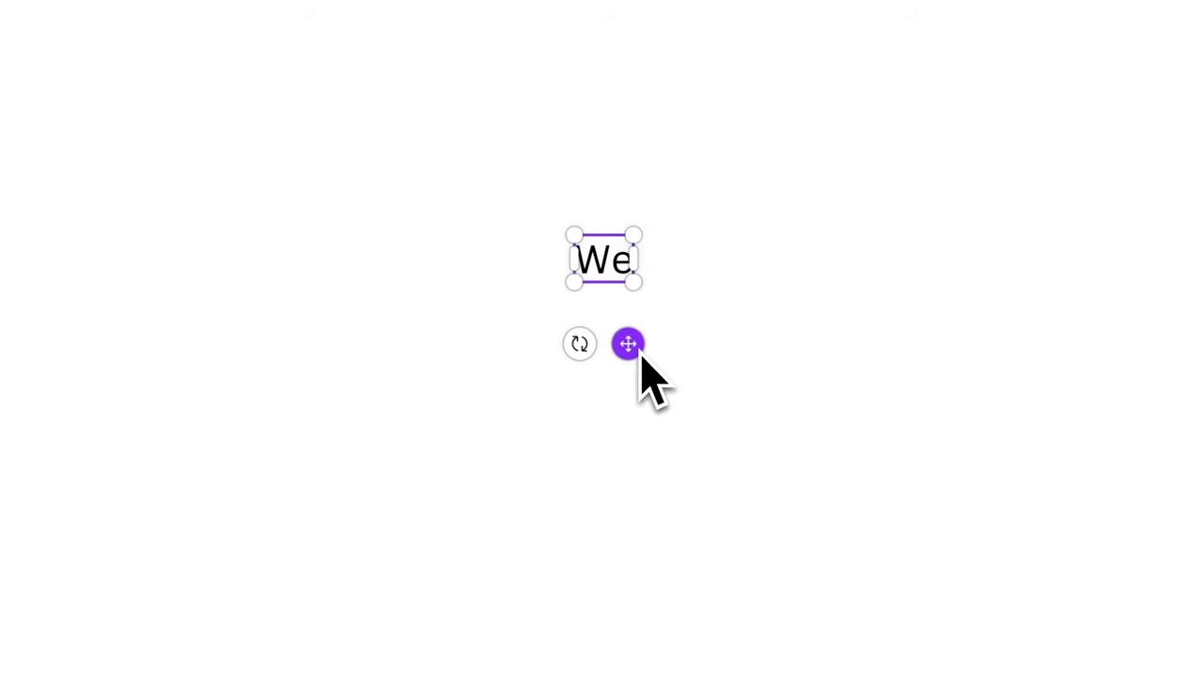
type(" need a brand name")
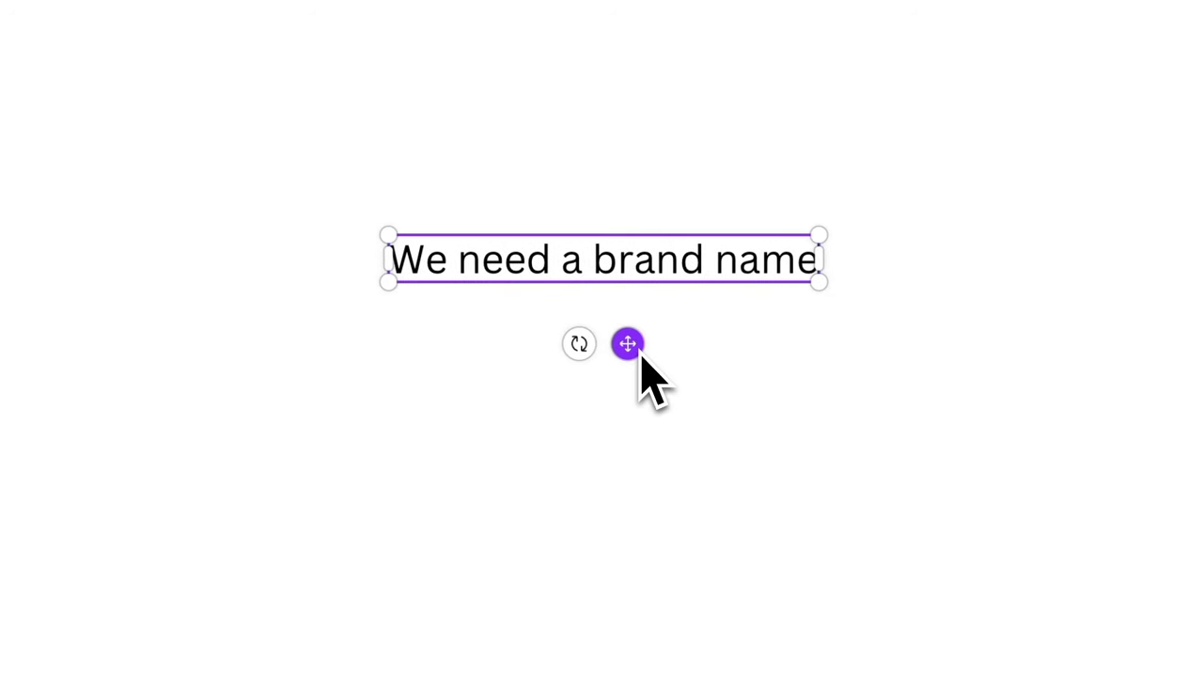
type("!")
key("Return")
type("Magic write?")
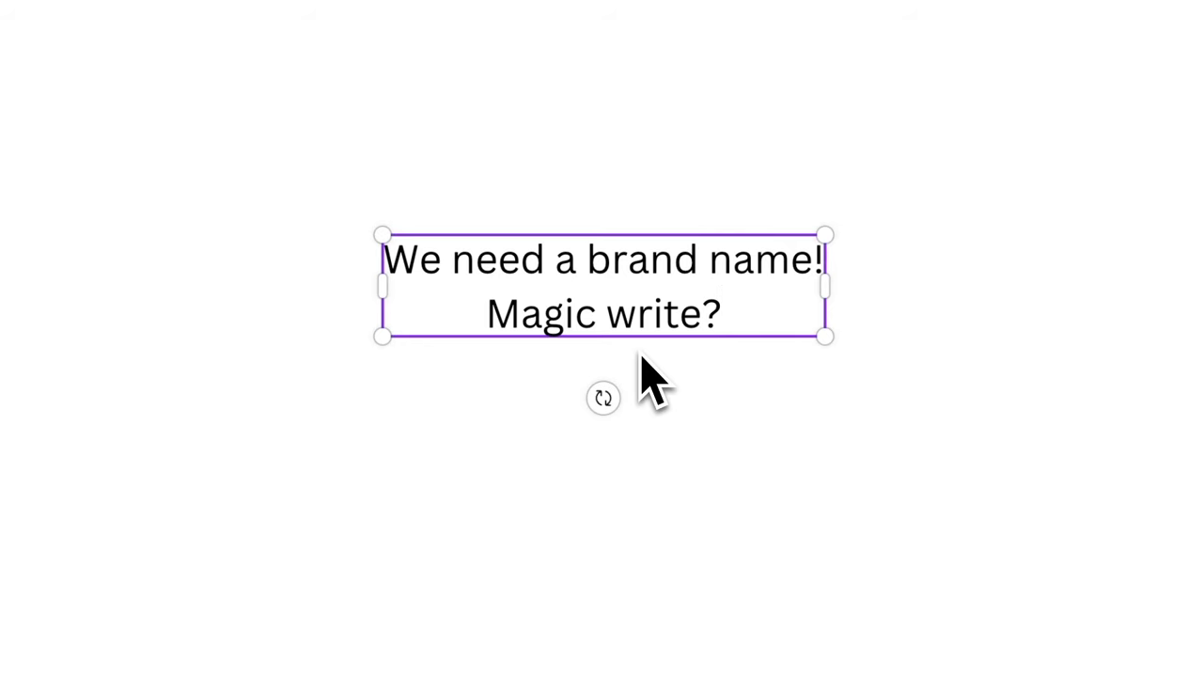
Generate cookie brand names in Magic Write with the prompt "Give me 20 cookie brand name ideas"
key("slash")
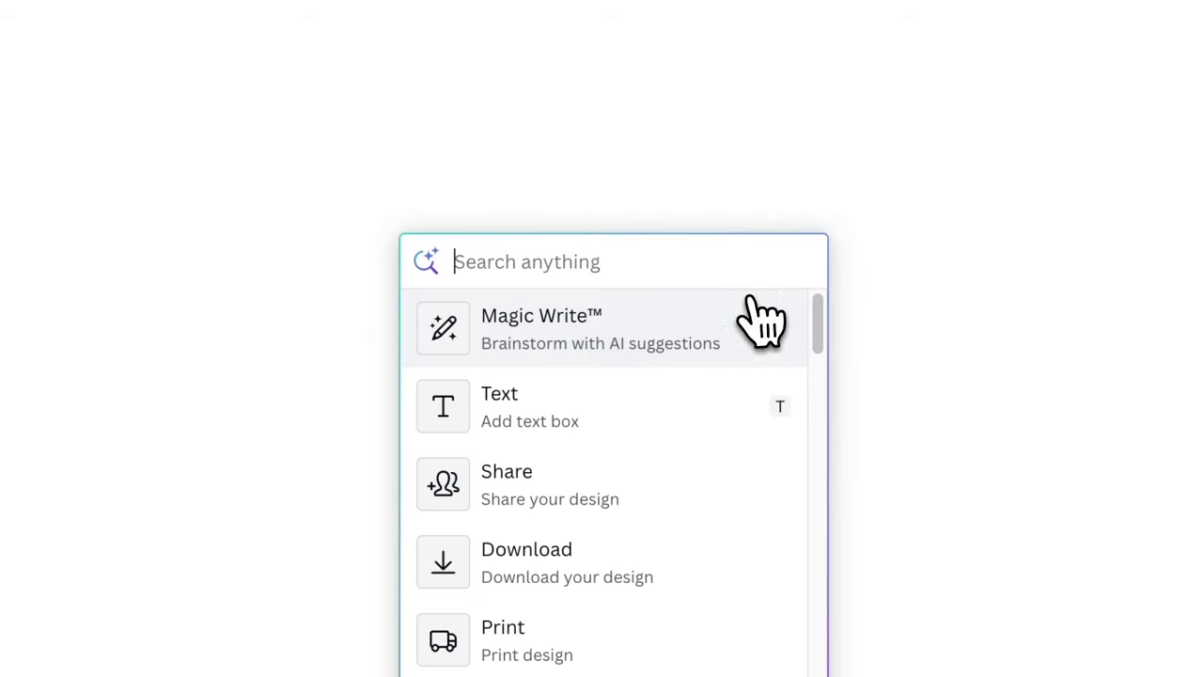
left_click(660, 335)
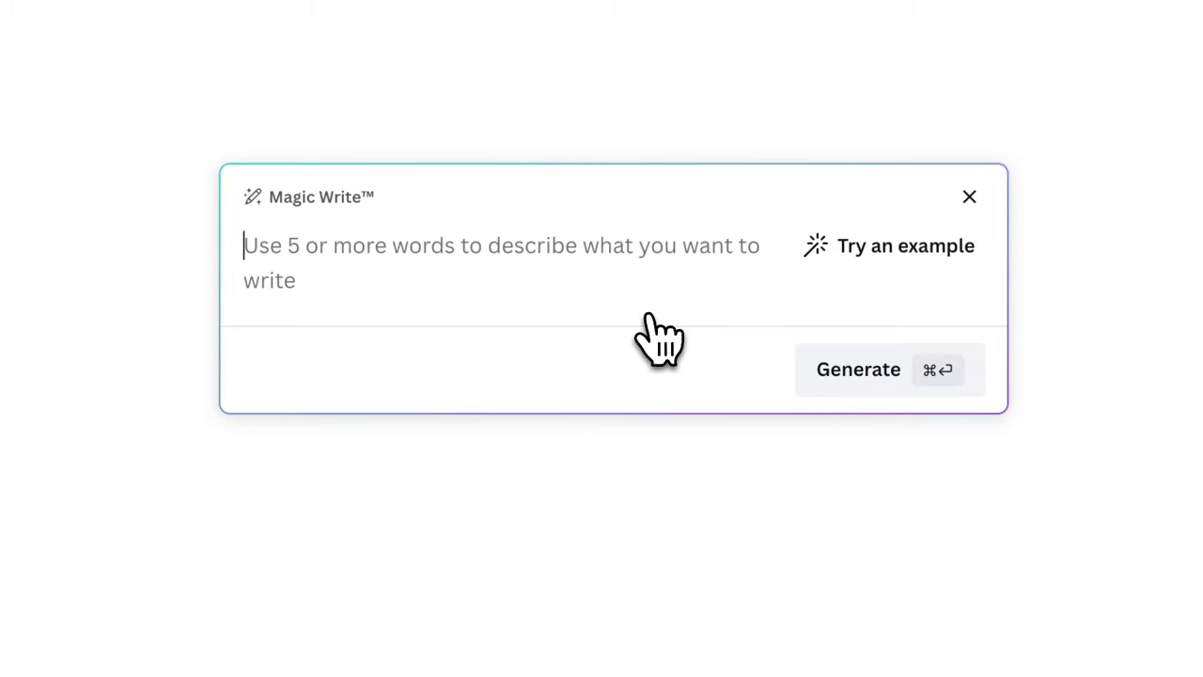
type("Give")
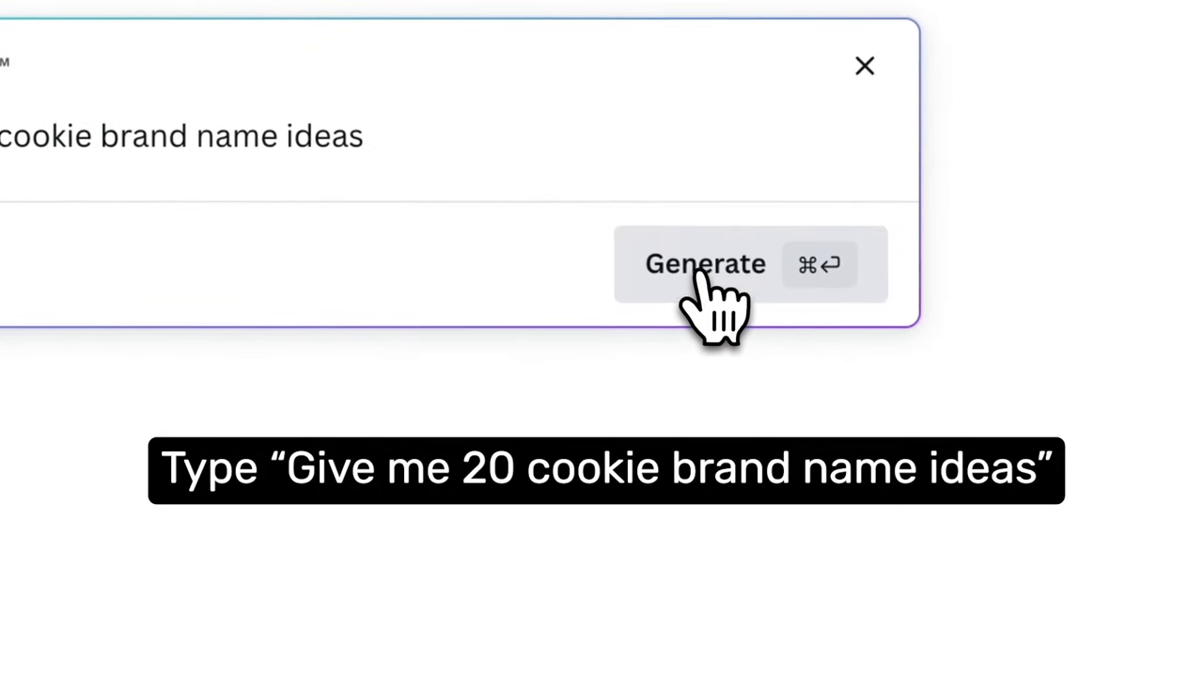
left_click(703, 273)
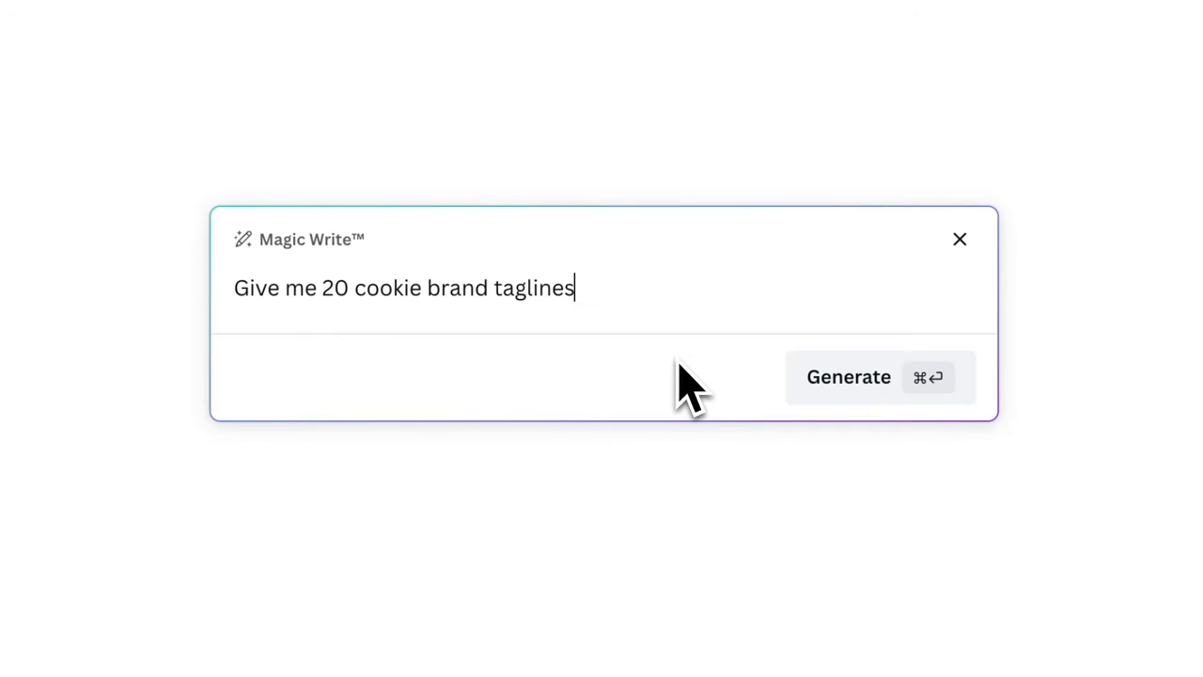
Generate ideas from the Magic Write prompt "Give me 20 cookie brand taglines" and enter the tagline "Crave until the last crumb" in a text box
left_click(865, 402)
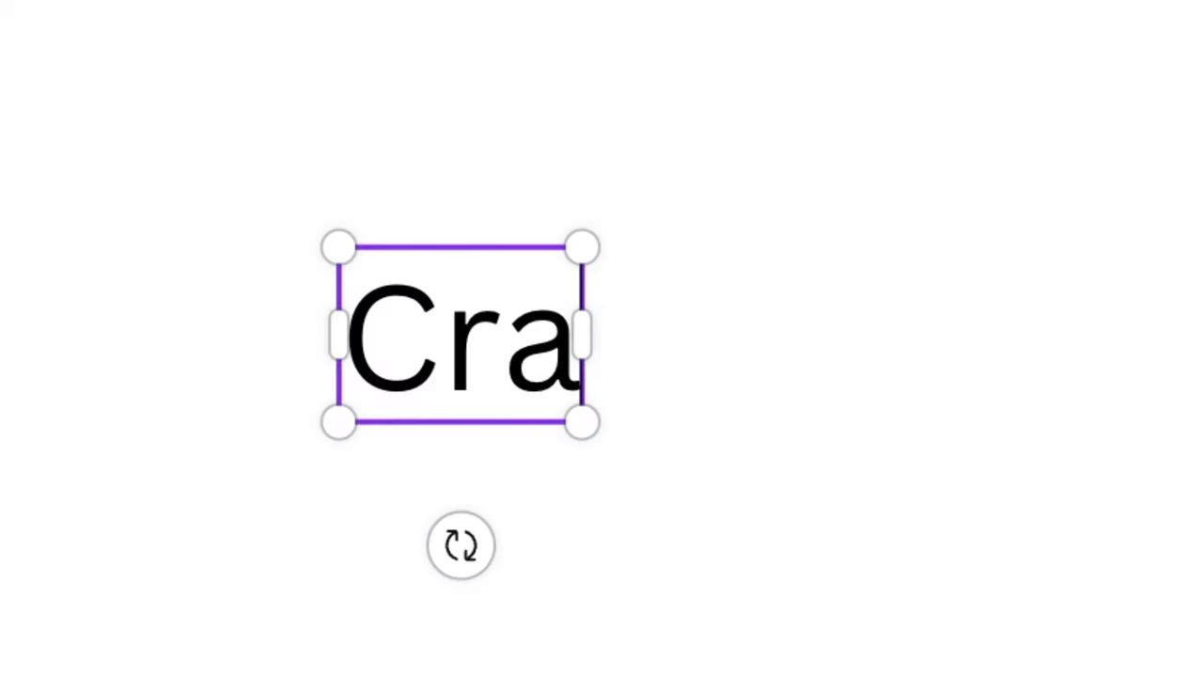
type("ve until t")
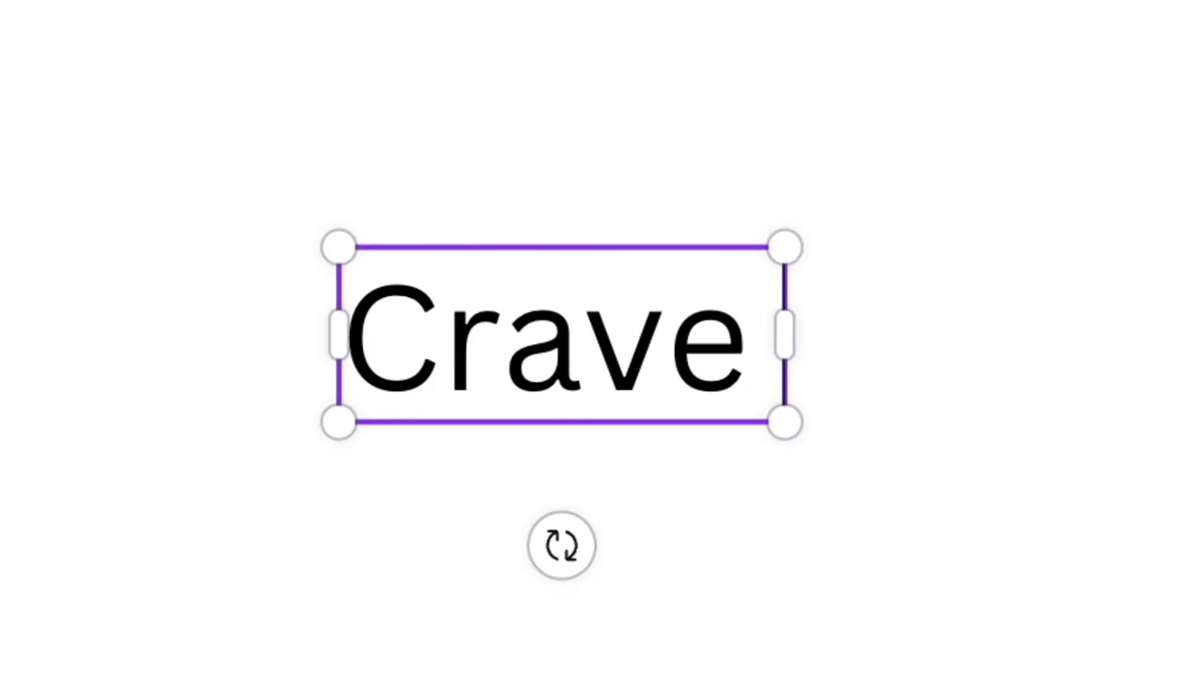
type("he last crumb")
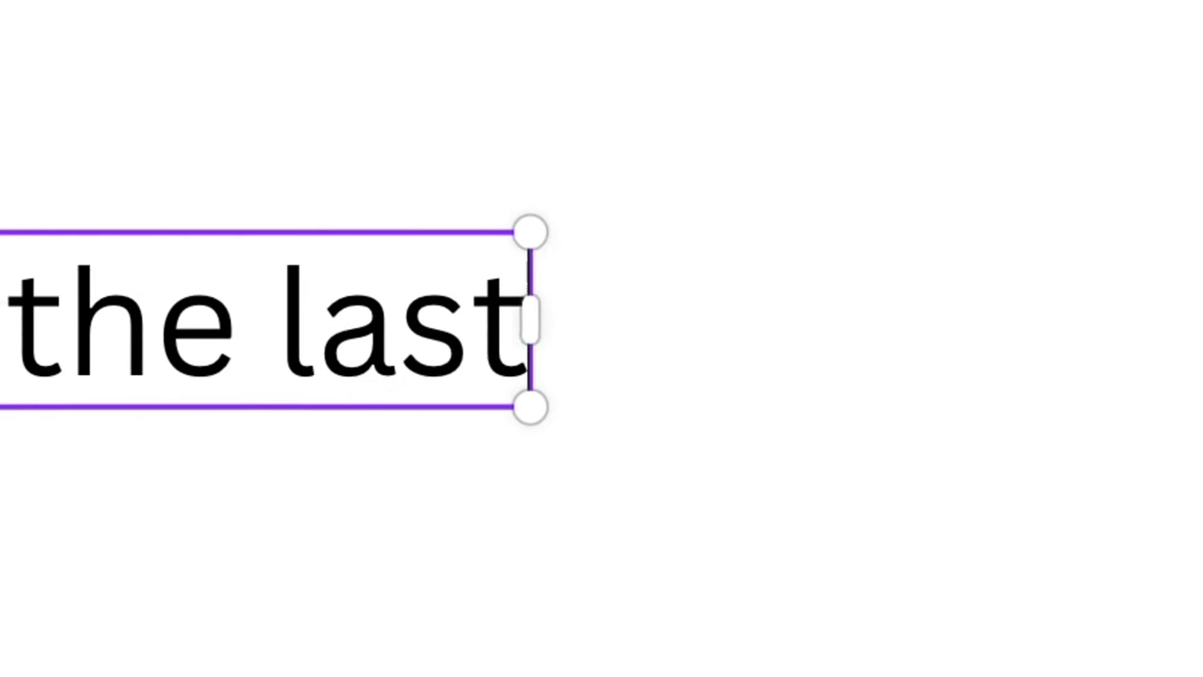
left_click(1020, 526)
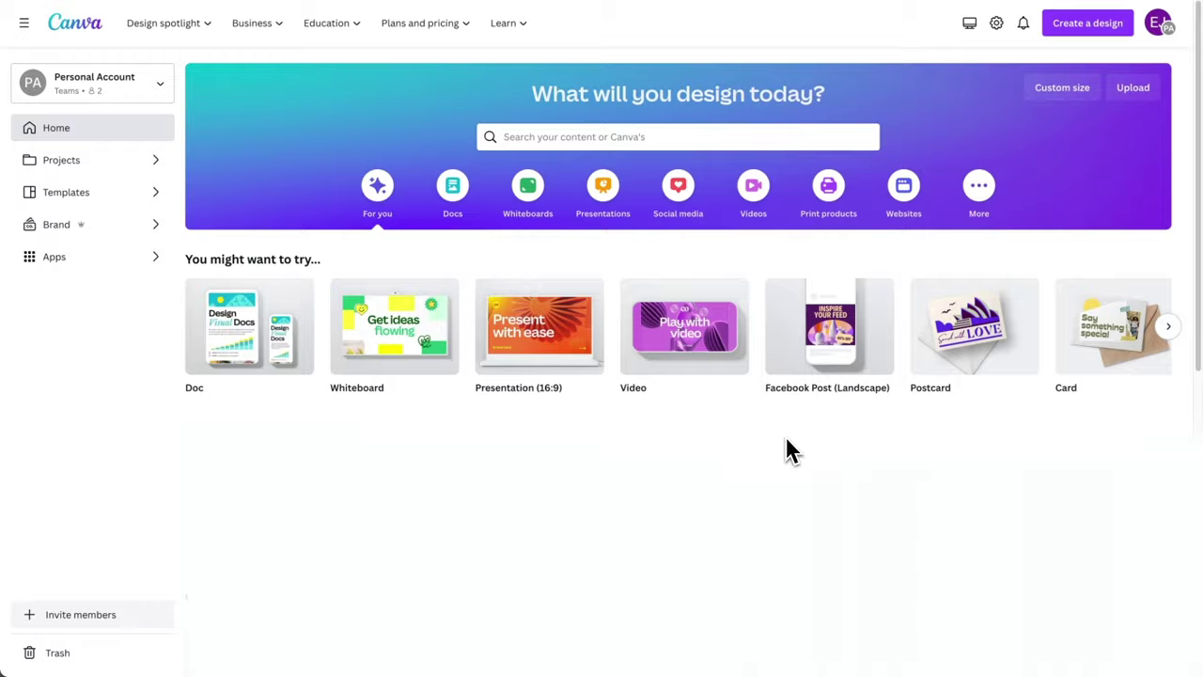
Create a blank 1920 × 1080 px Video design and set its page background to solid colour #FFF7E6
mouse_move(705, 366)
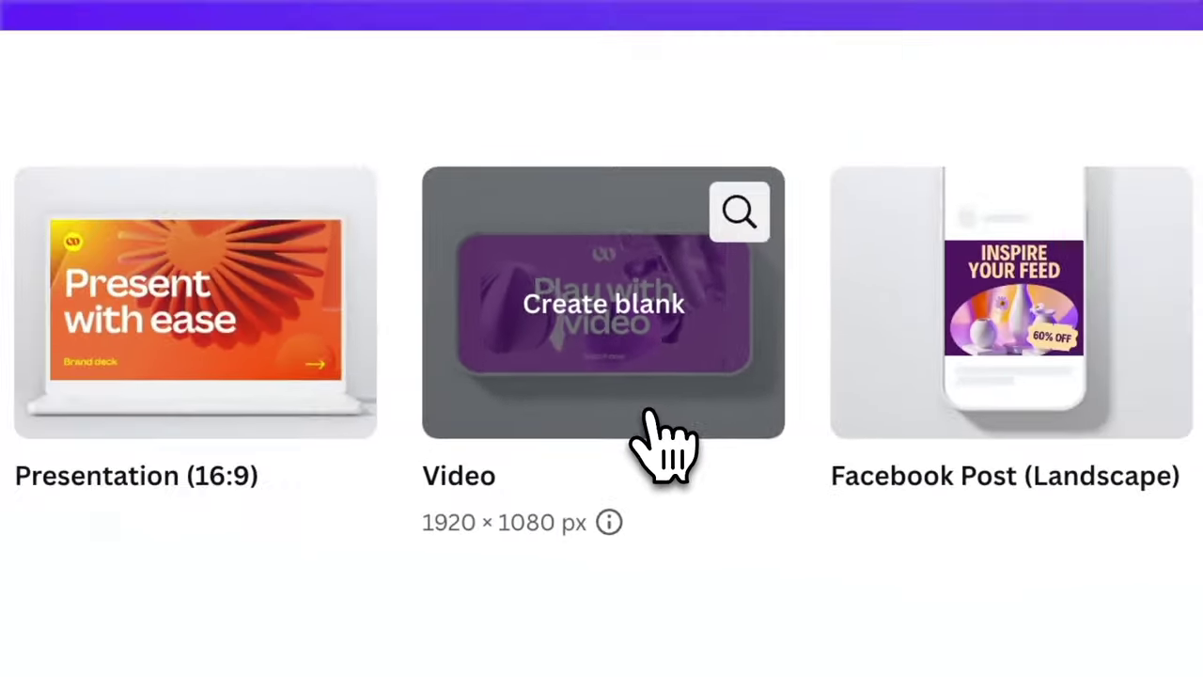
left_click(800, 289)
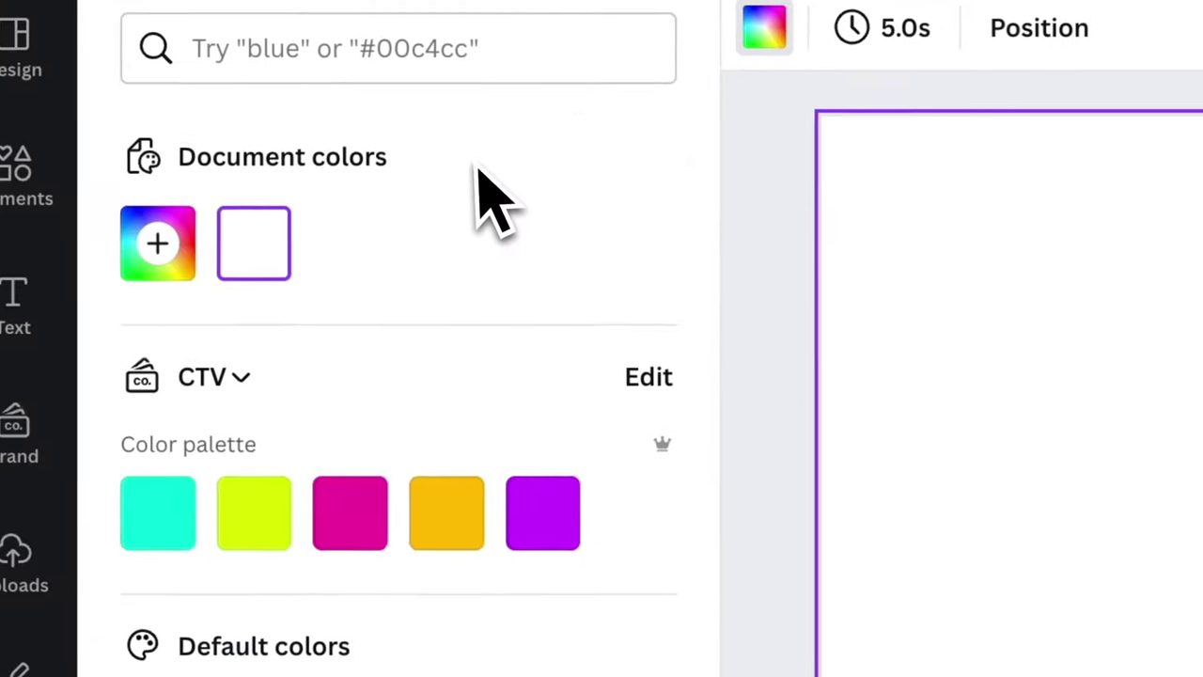
left_click(234, 252)
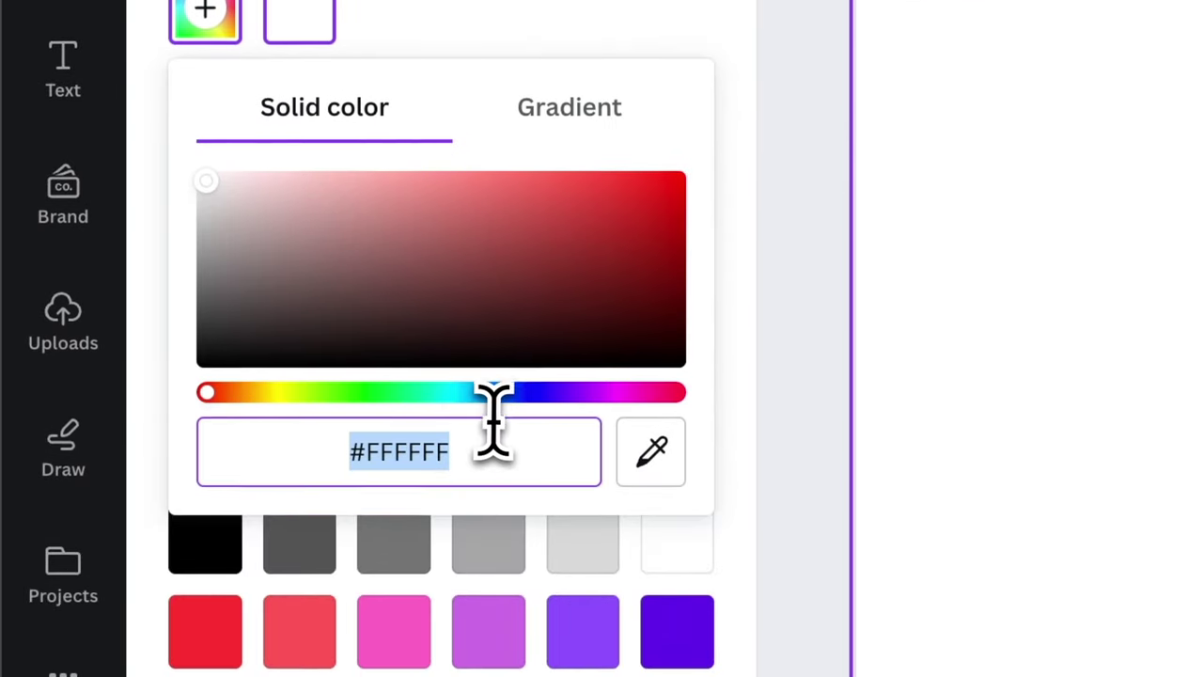
left_click(496, 423)
key("ctrl+a")
type("#FFF7E6")
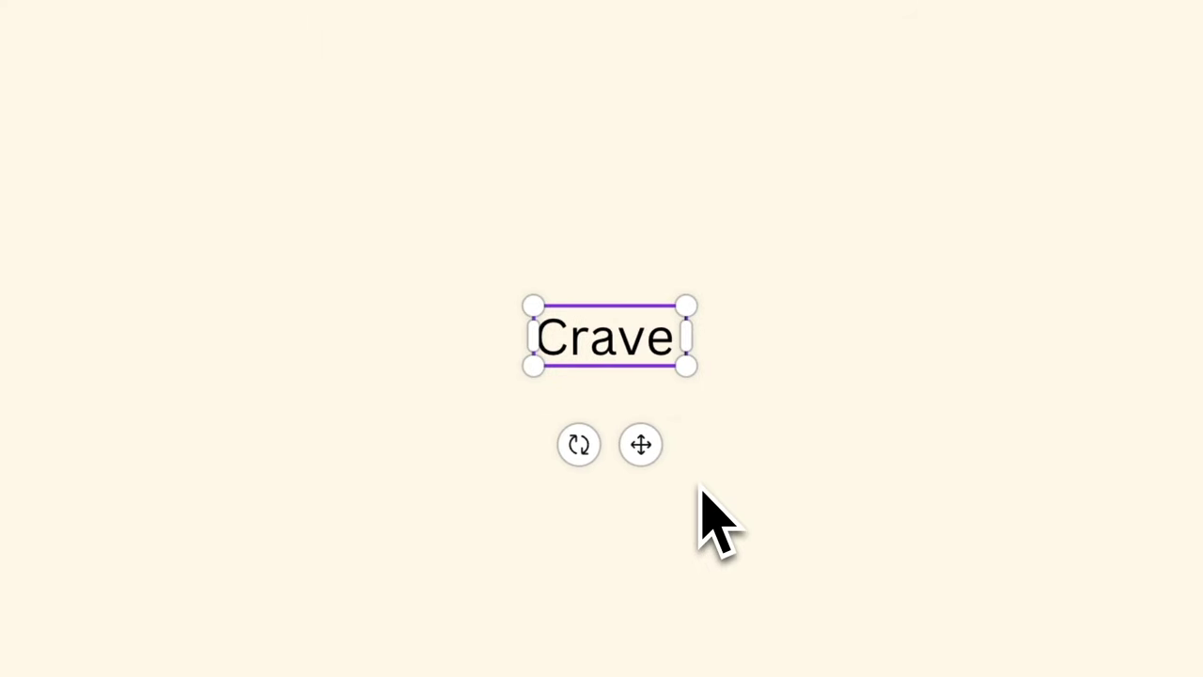
Add the text "Crave until the last crumb" to the page and format it in Gill Sans Display with colour #7B3E1C
type("until the last crumb")
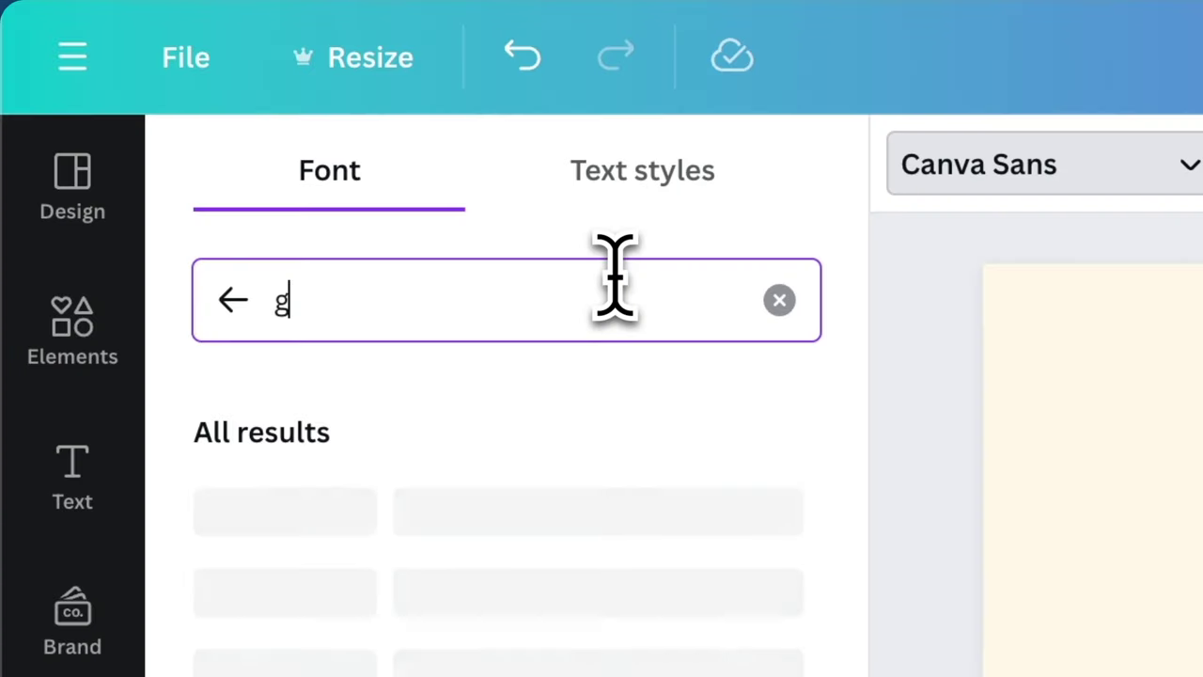
type("ns display")
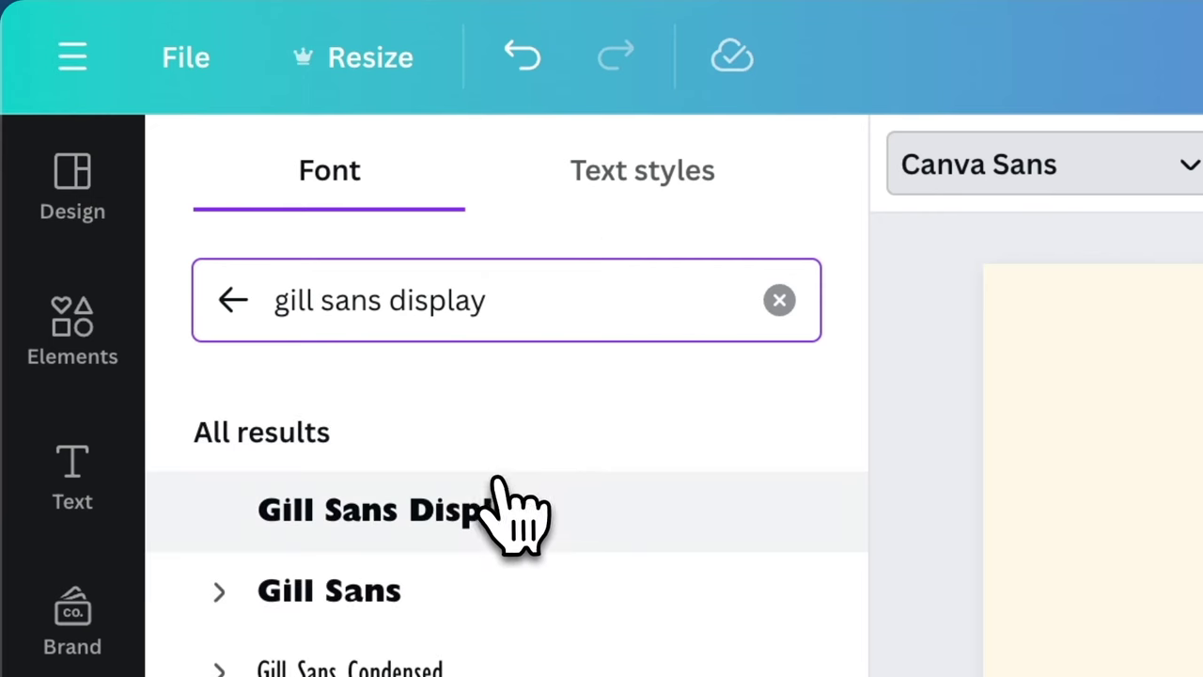
left_click(500, 507)
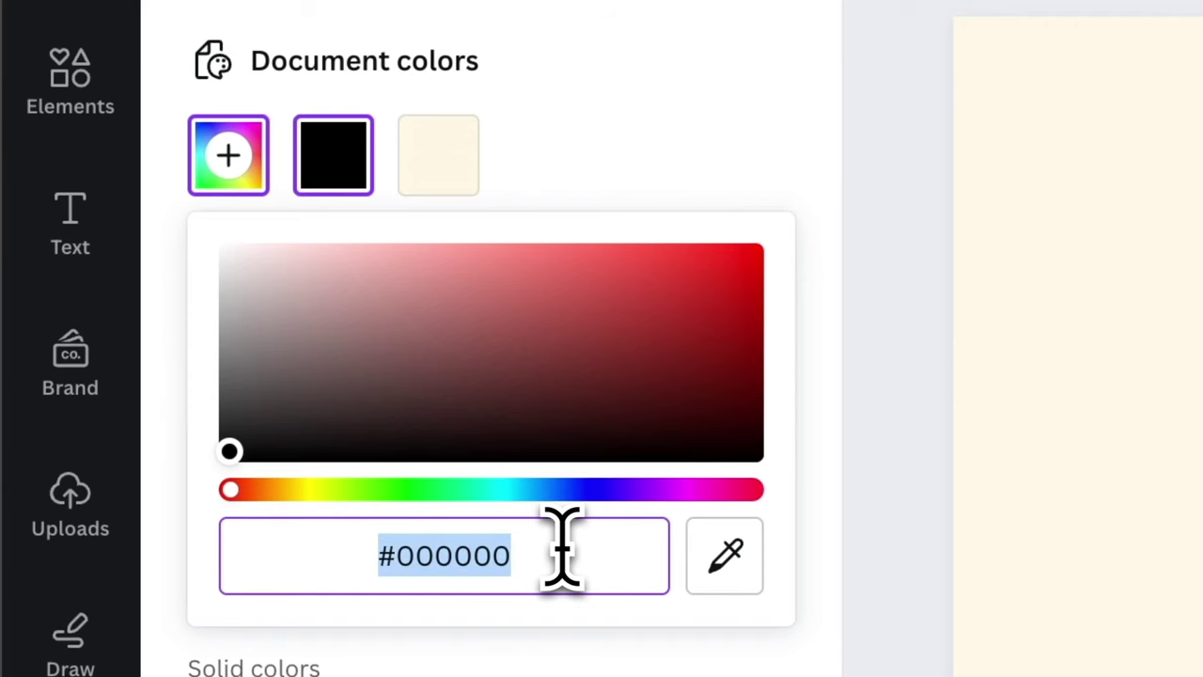
type("#7B3E1C")
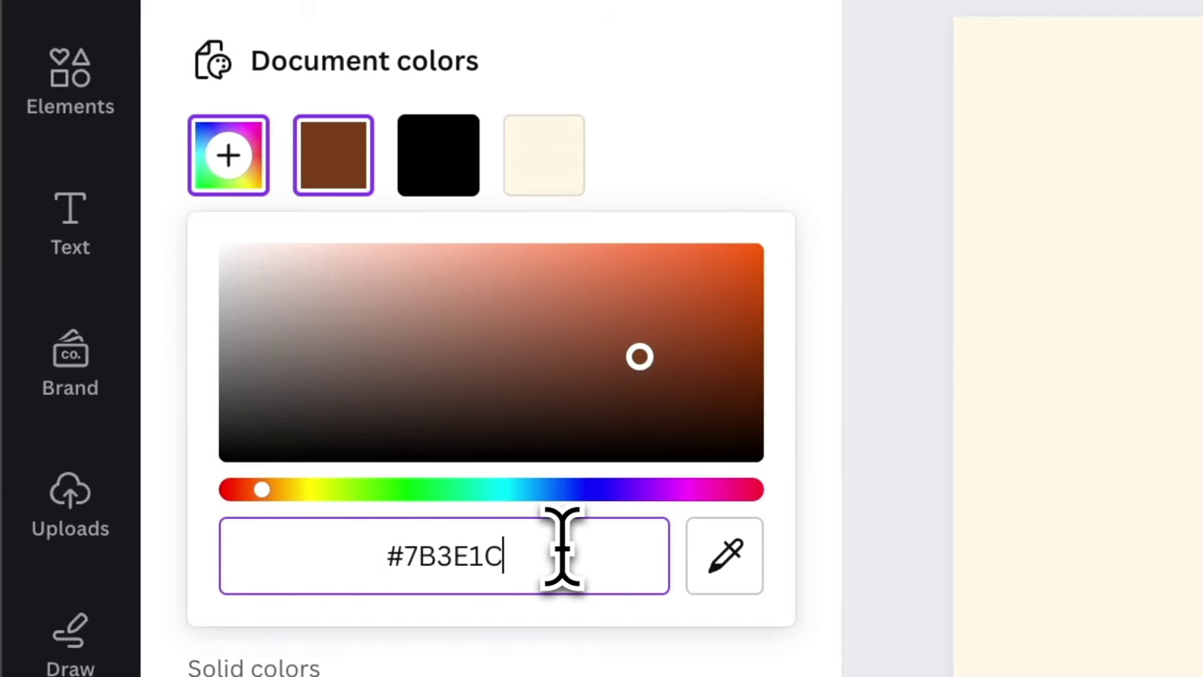
left_click(339, 202)
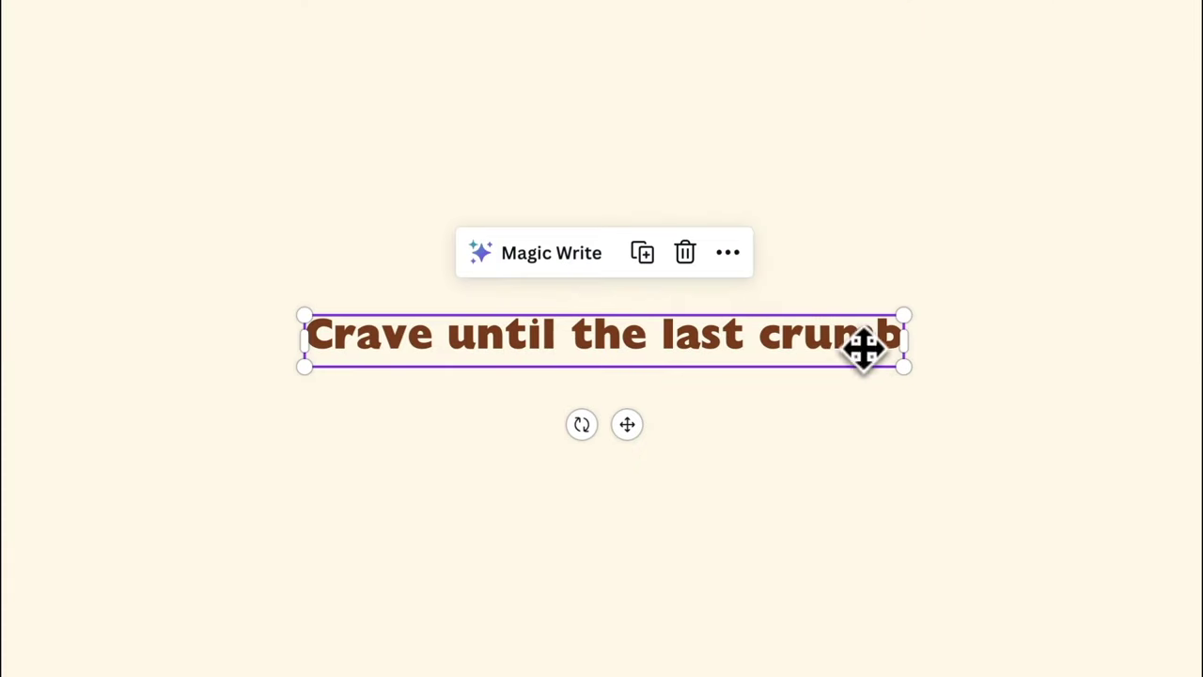